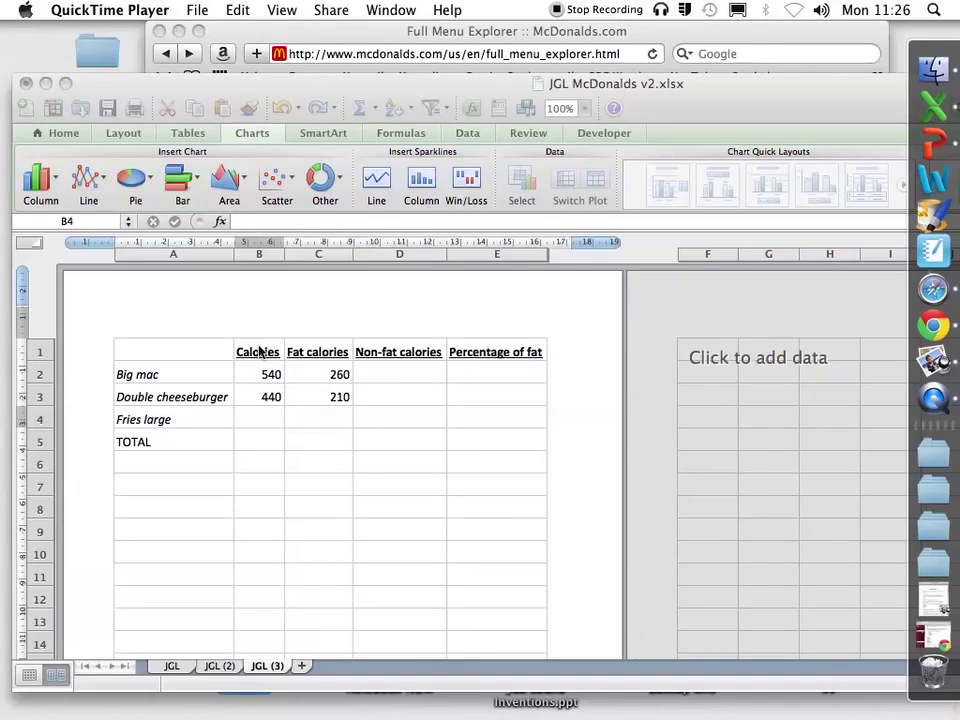
Step: In the nutrition workbook, select the empty Calories cell for Fries large
{"action": "left_click", "coordinate": [259, 350]}
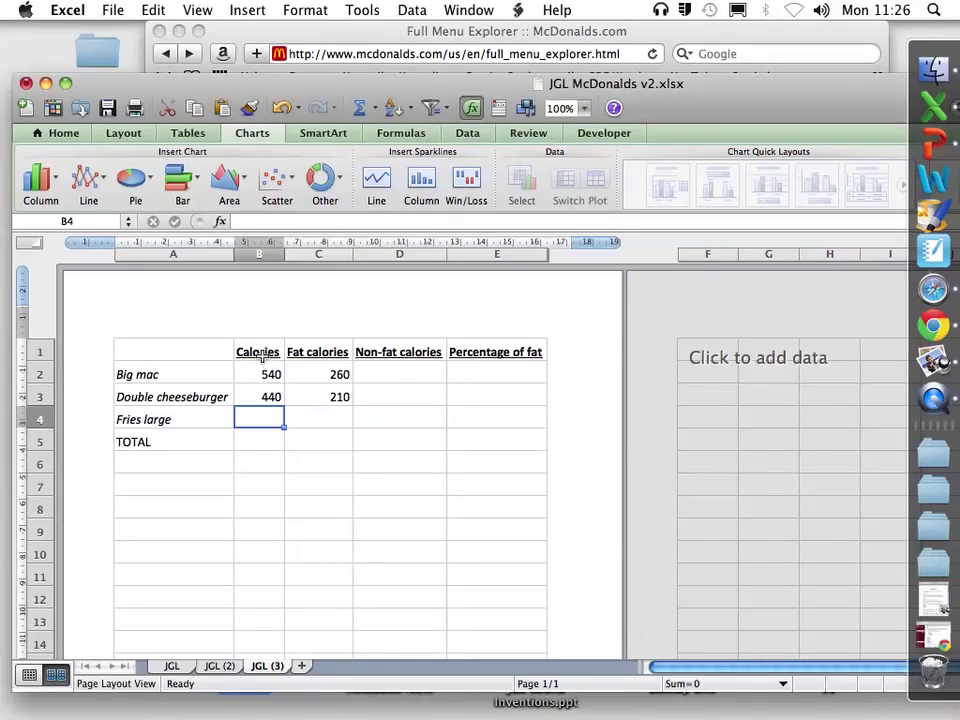
{"action": "left_click_drag", "start_coordinate": [262, 351], "coordinate": [315, 413]}
{"action": "left_click", "coordinate": [260, 418]}
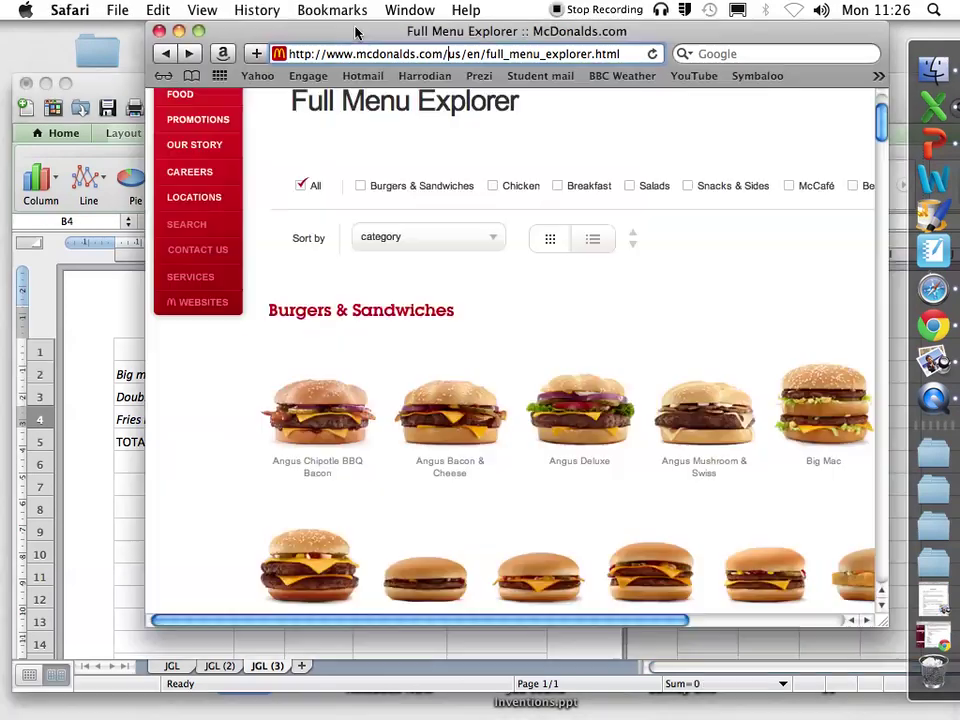
Step: On the McDonald's site, filter to Snacks & Sides and open World Famous Fries
{"action": "left_click", "coordinate": [353, 32]}
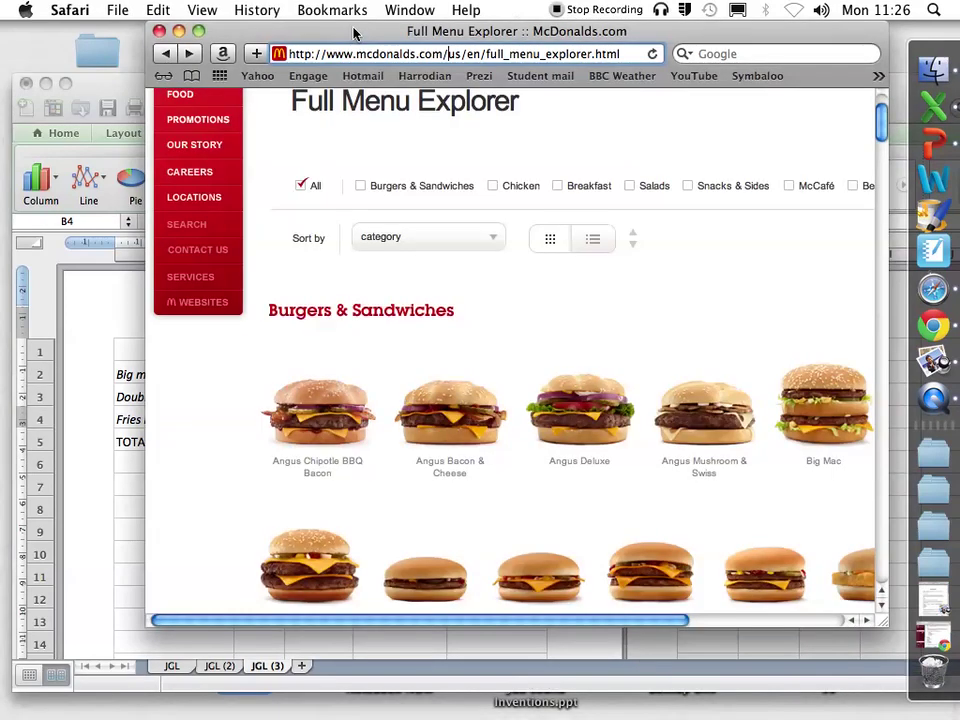
{"action": "left_click", "coordinate": [688, 186]}
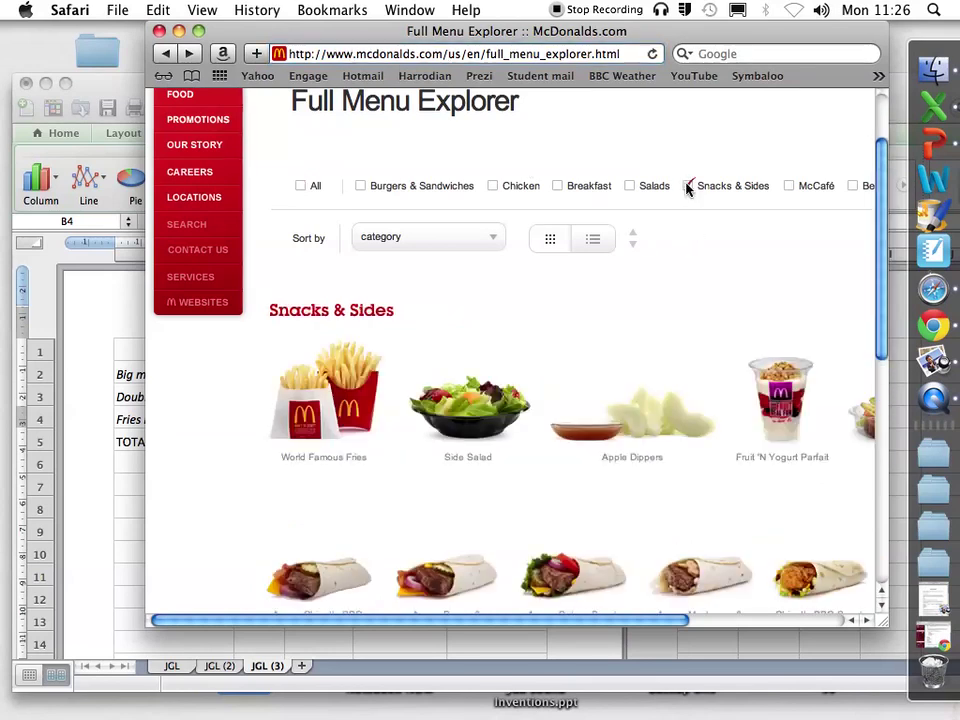
{"action": "scroll", "coordinate": [470, 340], "scroll_direction": "down", "scroll_amount": 1}
{"action": "left_click", "coordinate": [330, 388]}
{"action": "scroll", "coordinate": [348, 375], "scroll_direction": "down", "scroll_amount": 5}
{"action": "scroll", "coordinate": [352, 365], "scroll_direction": "down", "scroll_amount": 1}
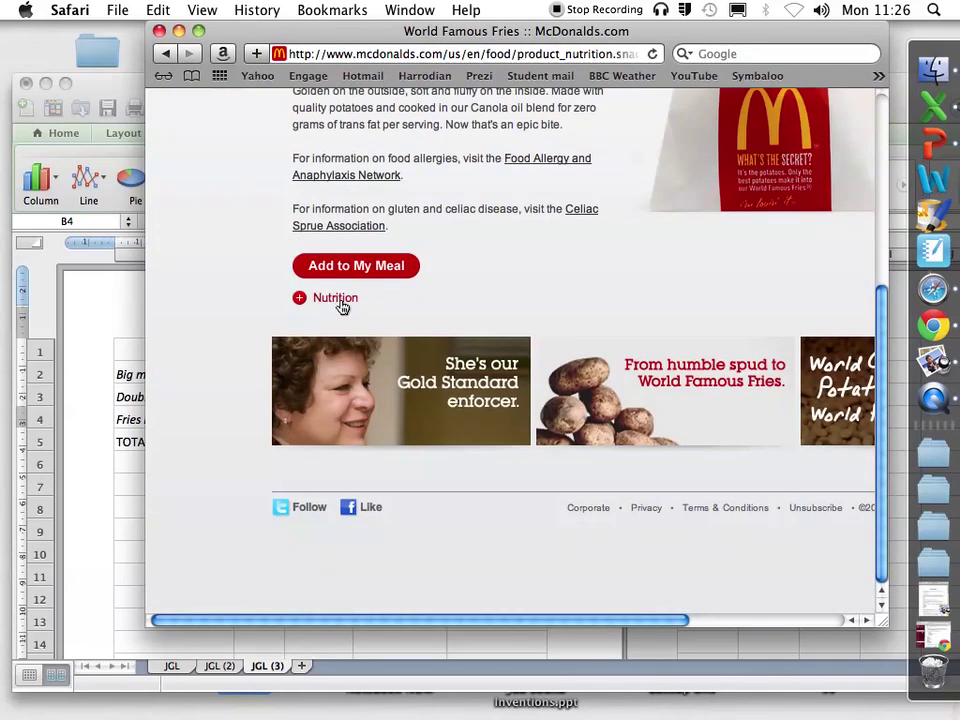
Step: Expand the fries nutrition facts and note the large size's 500 calories and 220 from fat
{"action": "left_click", "coordinate": [335, 298]}
{"action": "scroll", "coordinate": [340, 303], "scroll_direction": "down", "scroll_amount": 2}
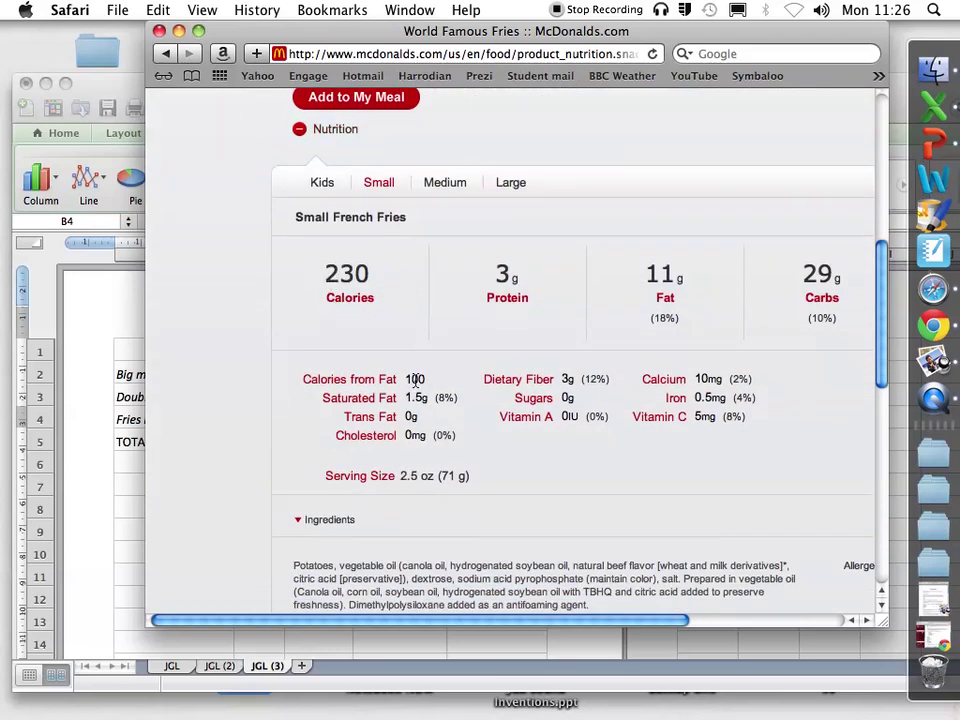
{"action": "left_click_drag", "start_coordinate": [407, 379], "coordinate": [426, 378]}
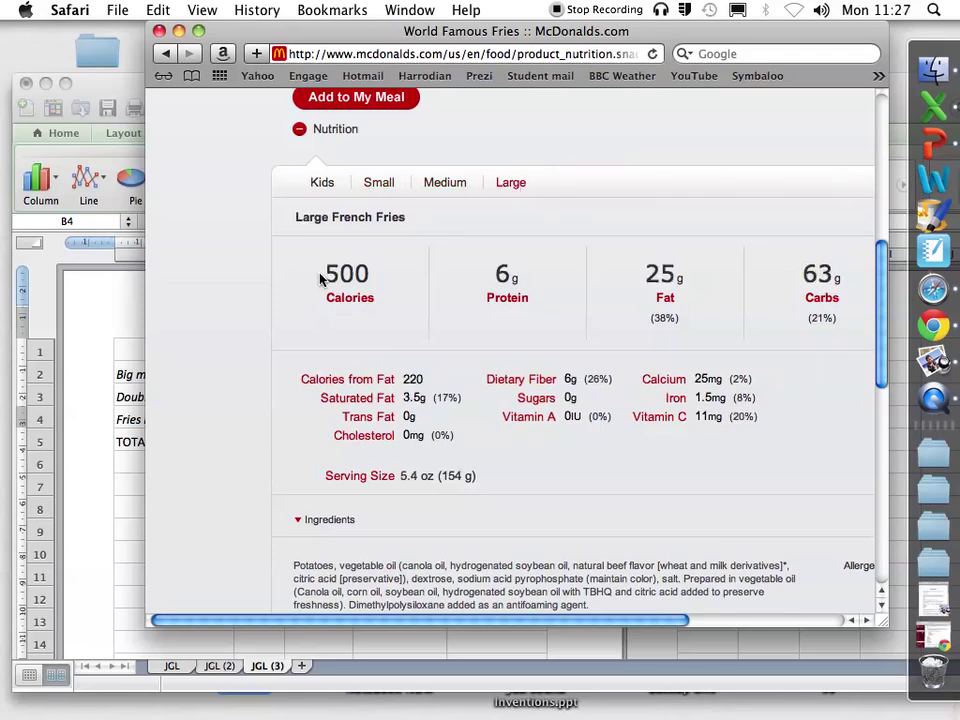
{"action": "left_click_drag", "start_coordinate": [321, 279], "coordinate": [369, 278]}
{"action": "left_click_drag", "start_coordinate": [404, 379], "coordinate": [424, 379]}
Step: Enter 500 calories and 220 fat calories for Fries large
{"action": "left_click", "coordinate": [136, 377]}
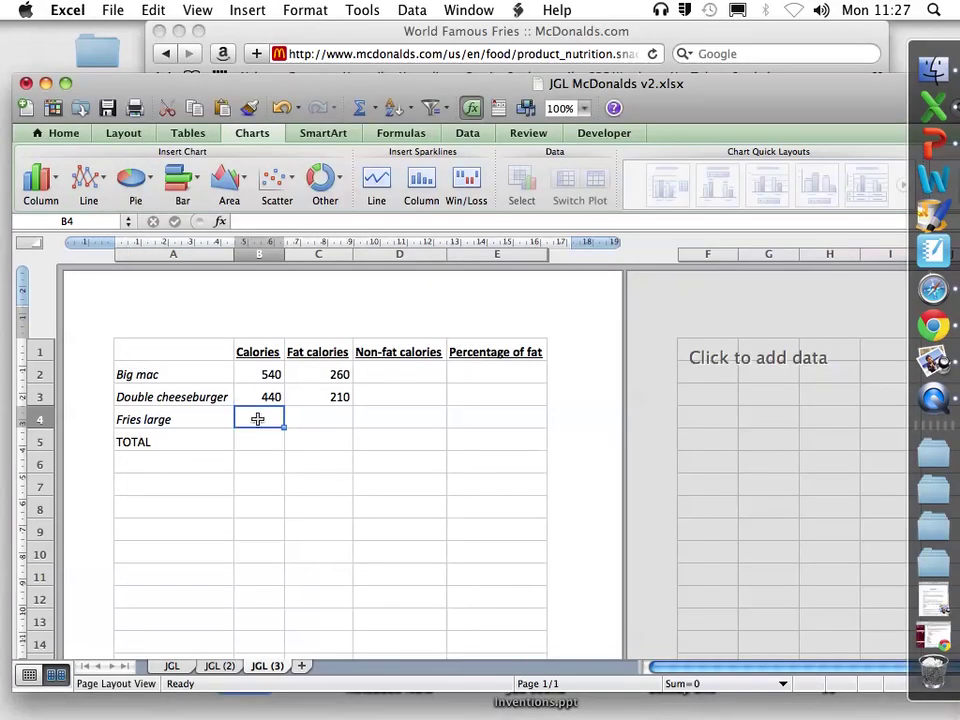
{"action": "type", "text": "500"}
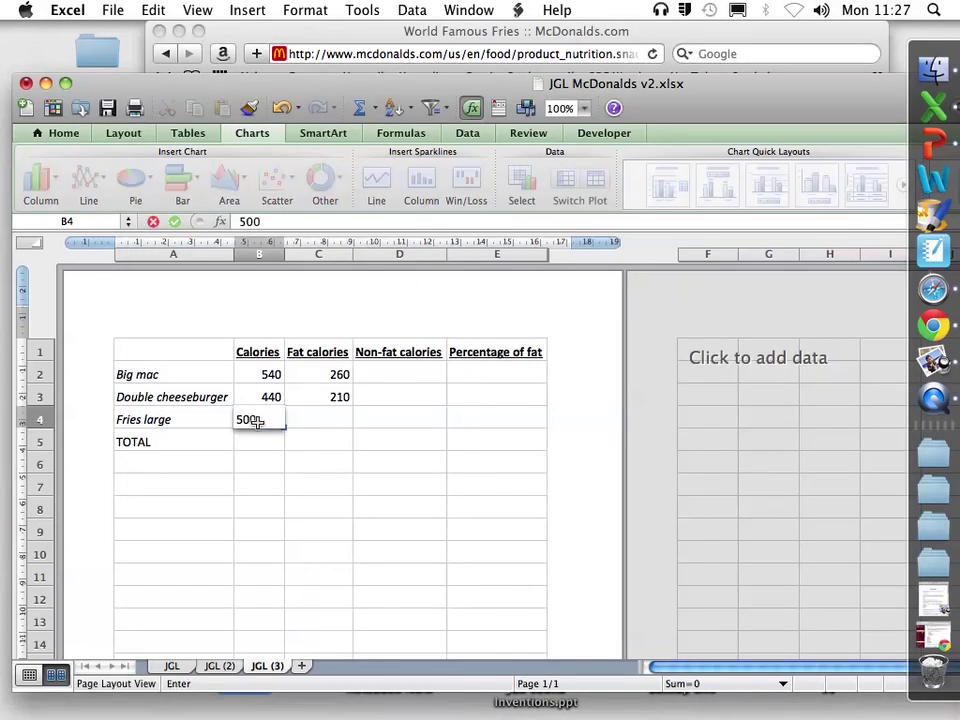
{"action": "left_click", "coordinate": [317, 411]}
{"action": "type", "text": "220"}
{"action": "left_click", "coordinate": [324, 441]}
Step: Enter =B2-C2 in D2 and fill it down to D4 for Non-fat calories
{"action": "left_click", "coordinate": [401, 372]}
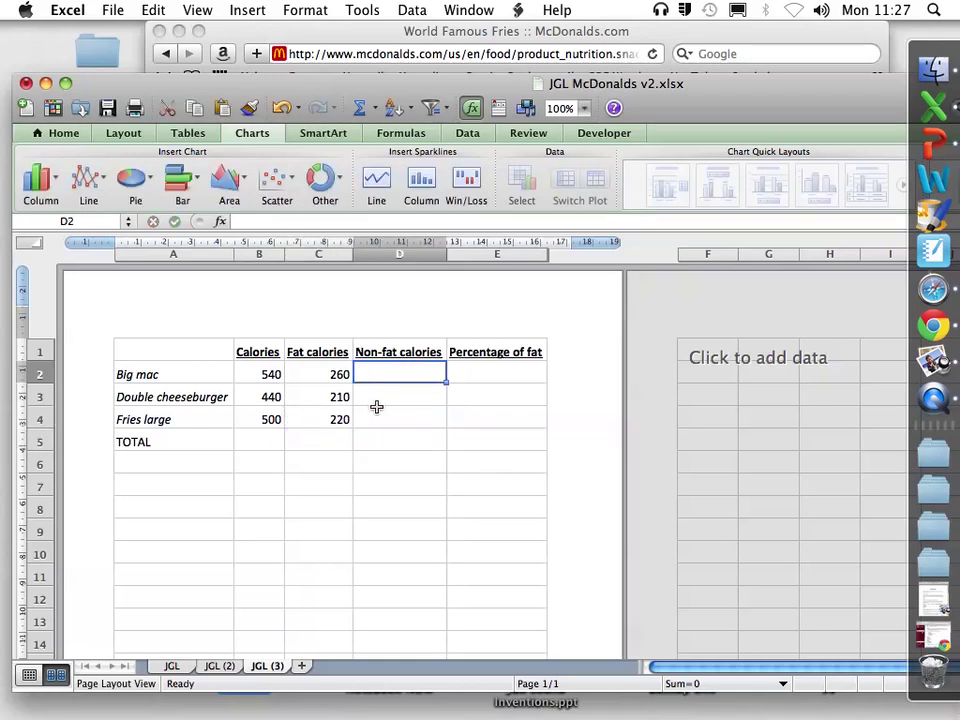
{"action": "left_click", "coordinate": [271, 373]}
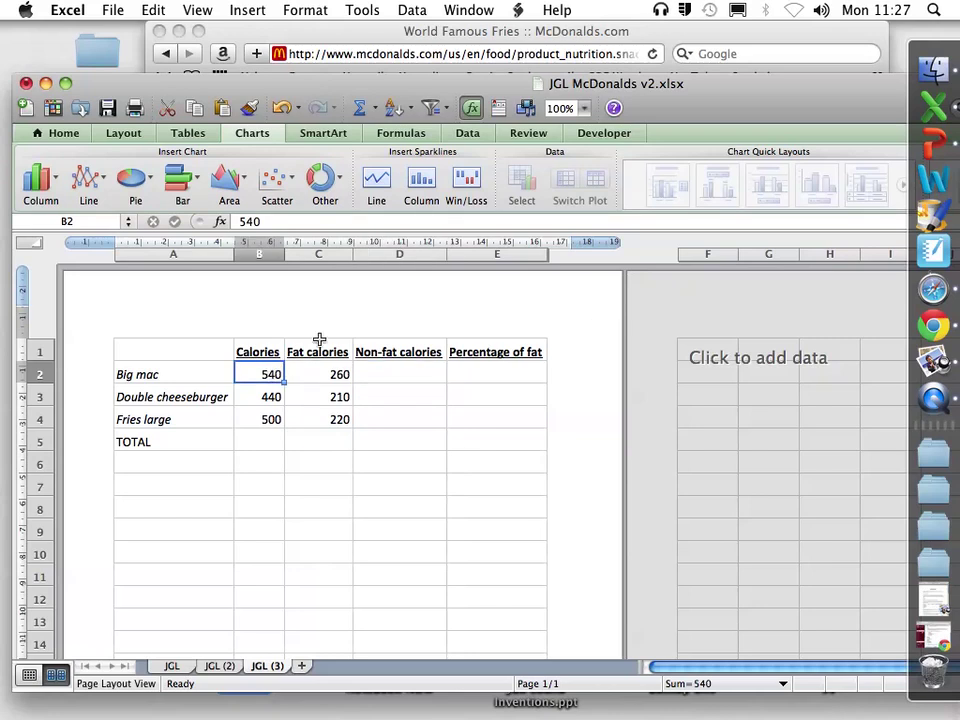
{"action": "left_click", "coordinate": [326, 375]}
{"action": "left_click", "coordinate": [411, 372]}
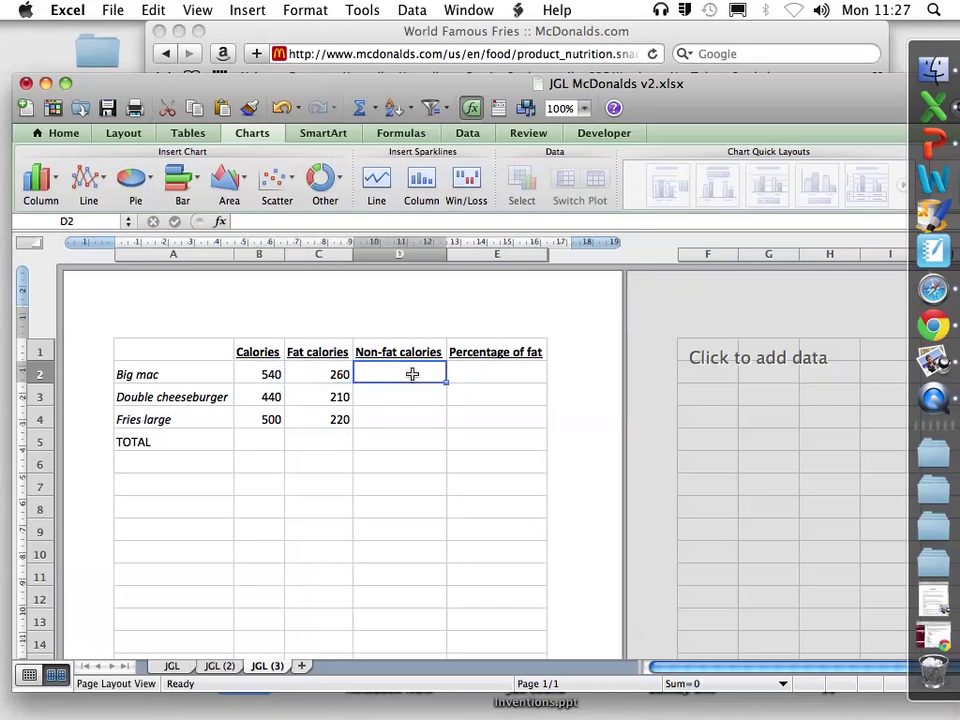
{"action": "type", "text": "="}
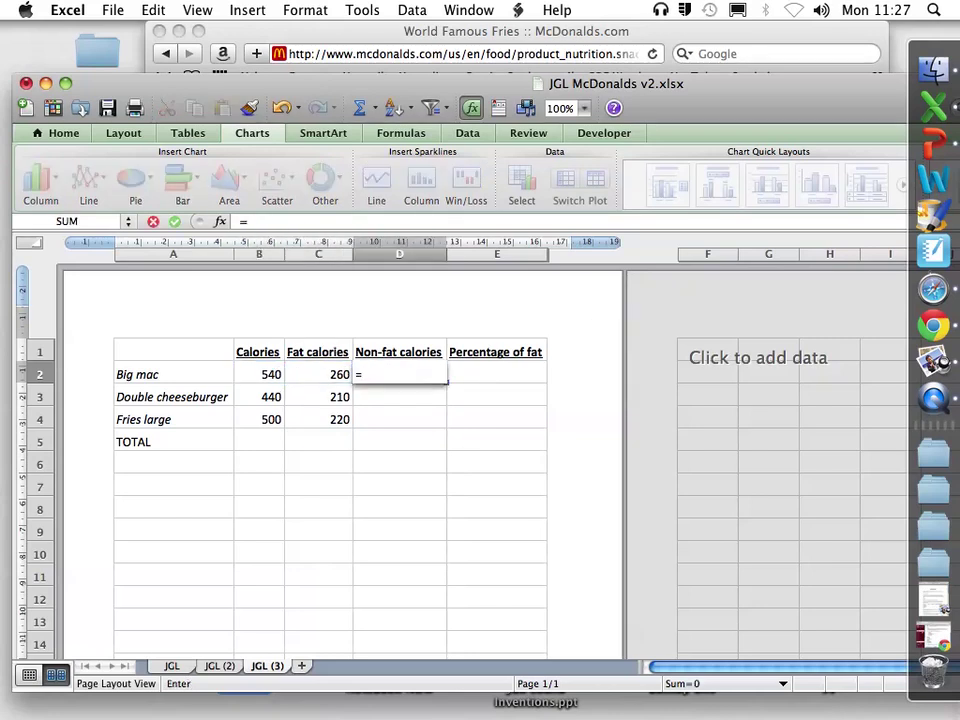
{"action": "left_click", "coordinate": [266, 372]}
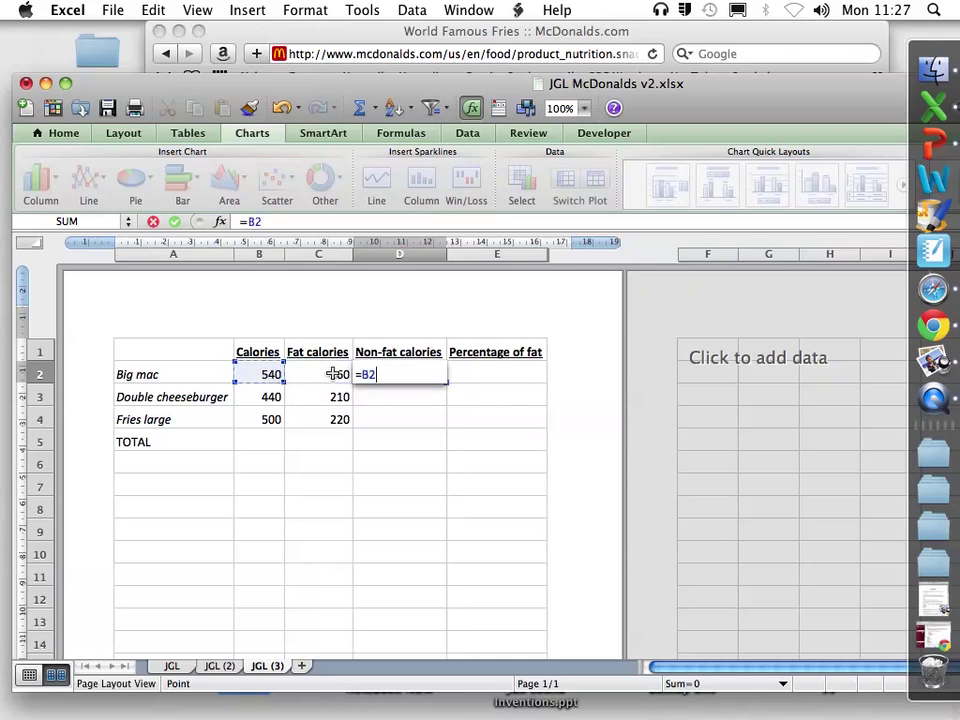
{"action": "type", "text": "-"}
{"action": "left_click", "coordinate": [322, 373]}
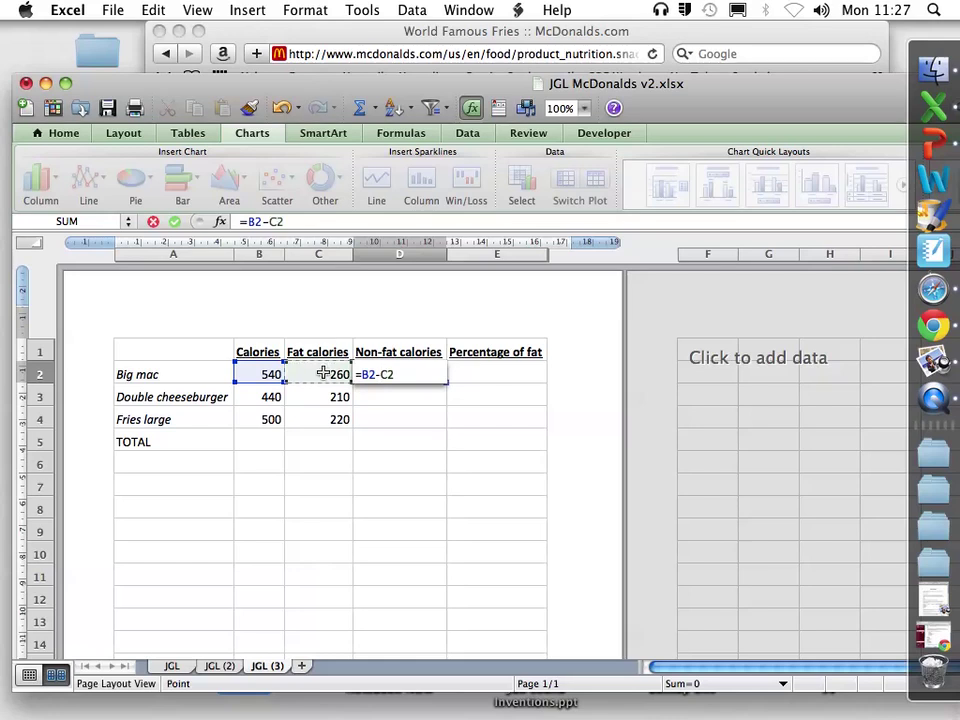
{"action": "key", "text": "Return"}
{"action": "left_click", "coordinate": [429, 373]}
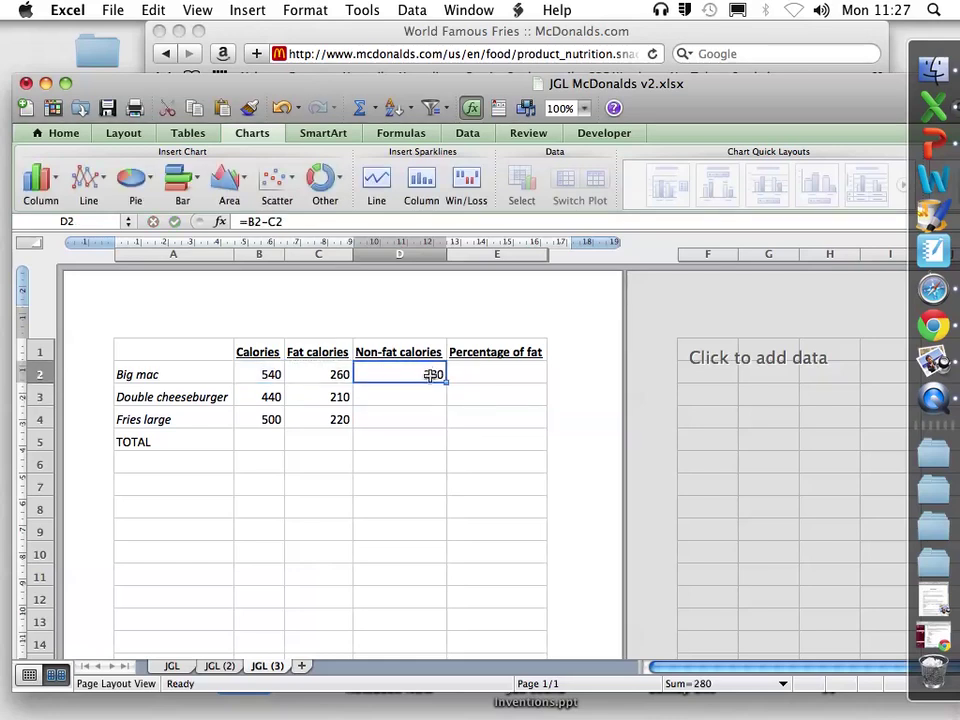
{"action": "left_click_drag", "start_coordinate": [446, 381], "coordinate": [441, 423]}
Step: Enter =C2/B2 in E2 to get the Big mac's fat share of 48%
{"action": "left_click", "coordinate": [469, 372]}
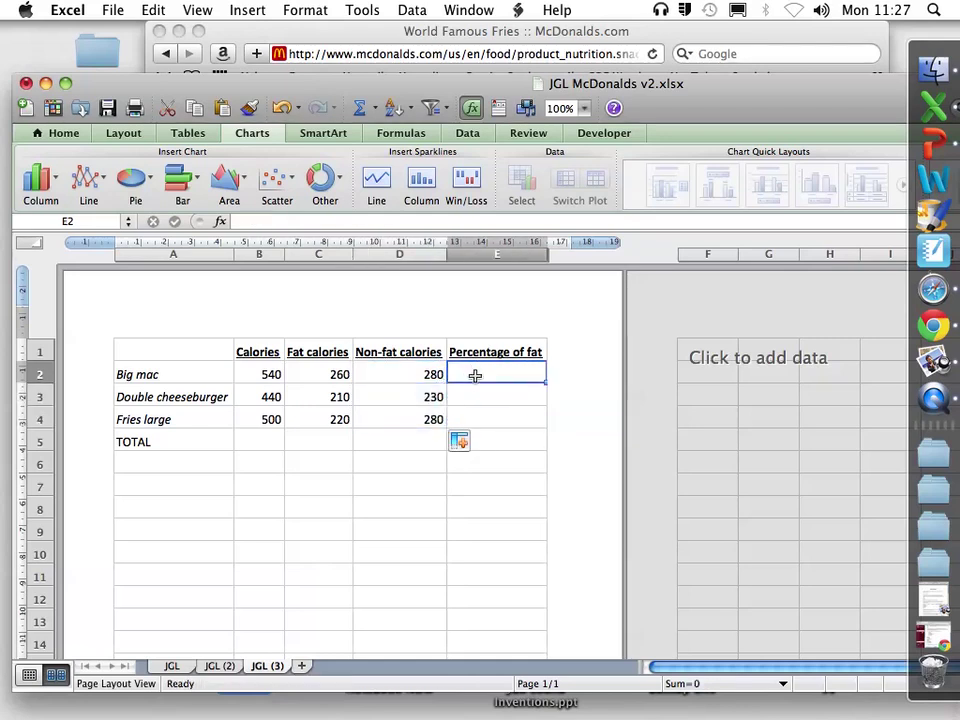
{"action": "type", "text": "="}
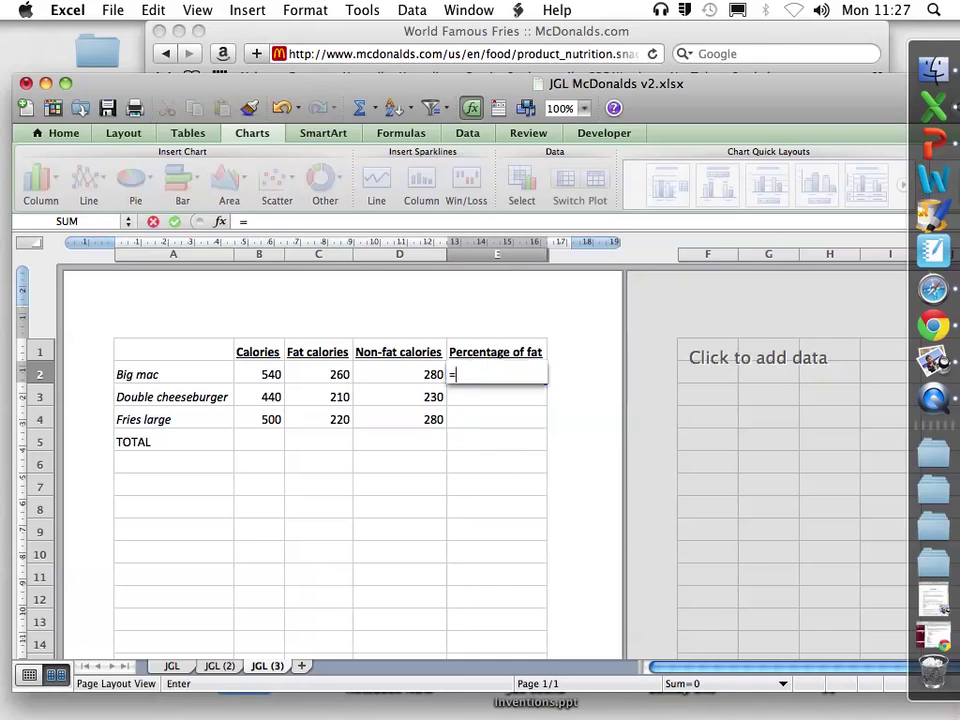
{"action": "left_click", "coordinate": [325, 374]}
{"action": "type", "text": "/"}
{"action": "left_click", "coordinate": [271, 374]}
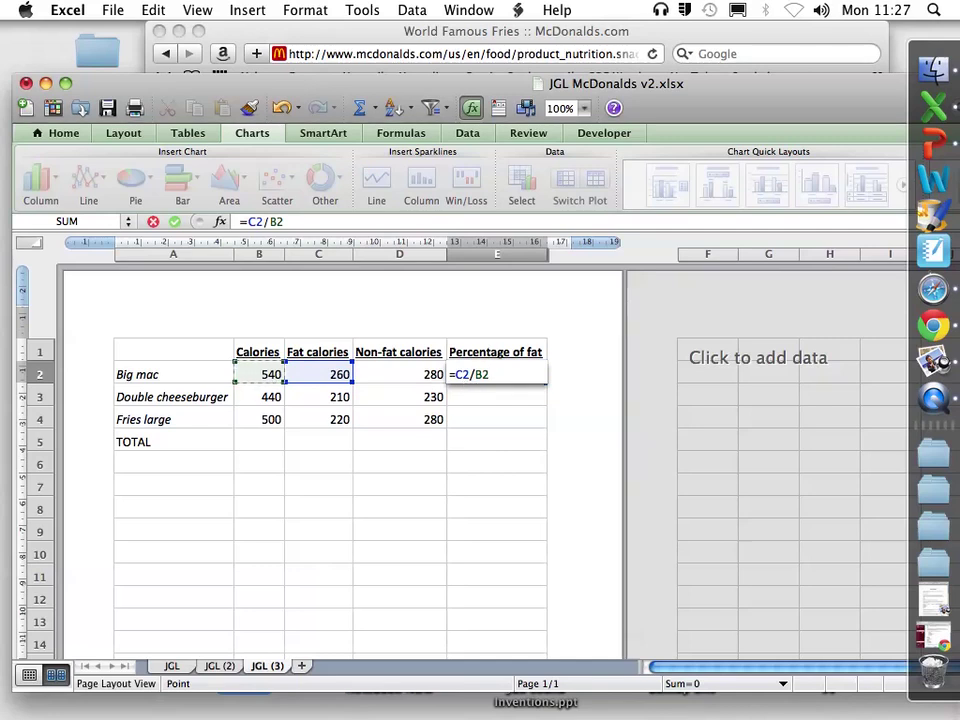
{"action": "key", "text": "Return"}
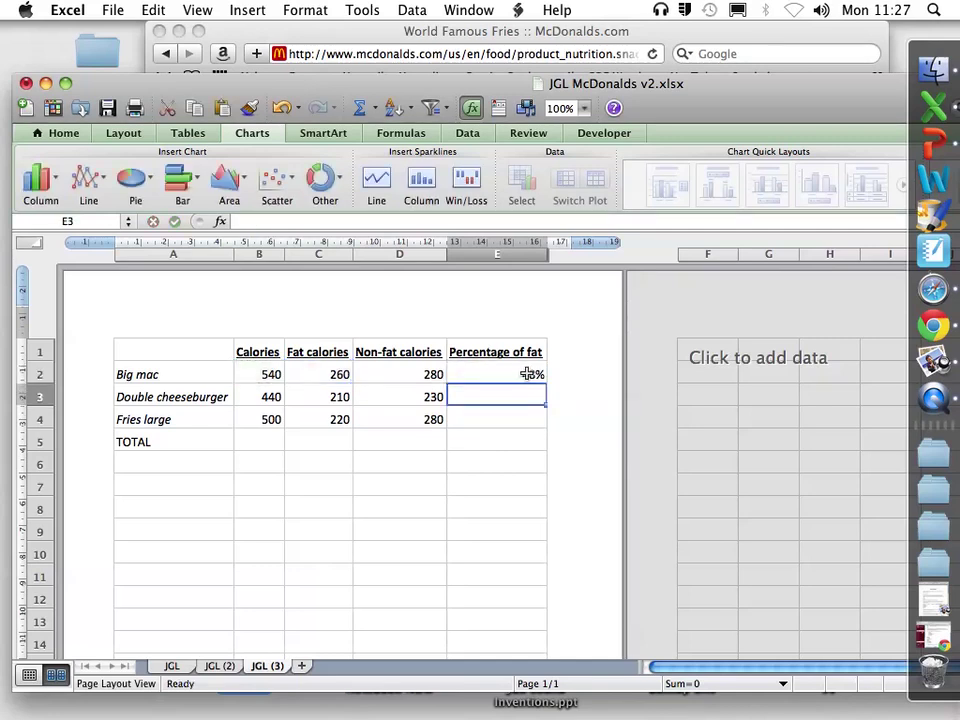
{"action": "left_click", "coordinate": [530, 374]}
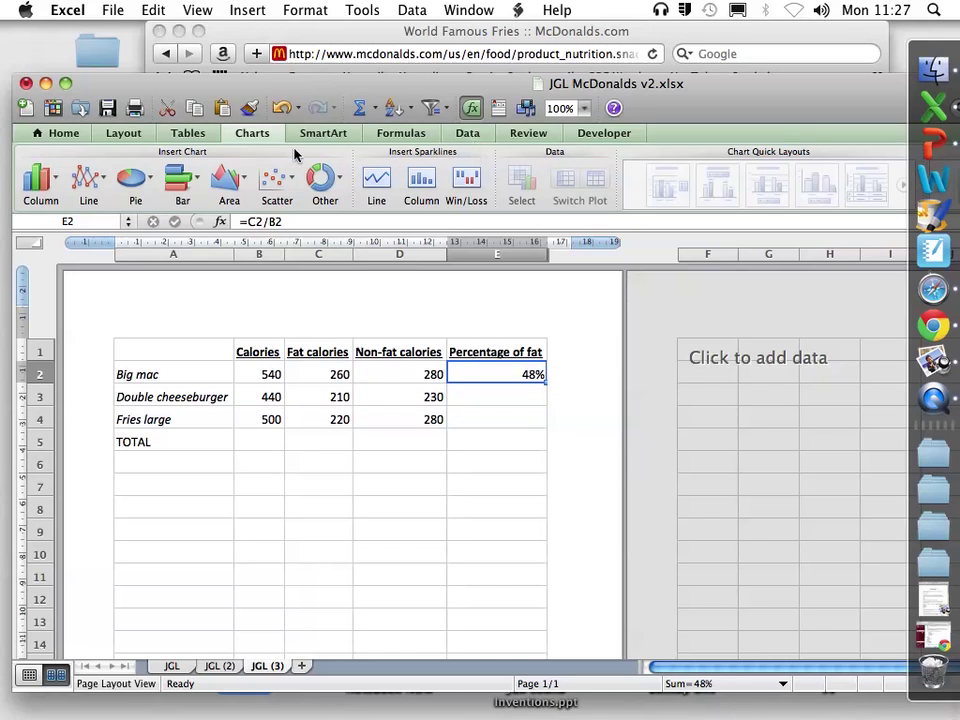
Step: Format E2 as a whole-number percentage and fill it down to E4 (48%, 48%, 44%)
{"action": "left_click", "coordinate": [68, 135]}
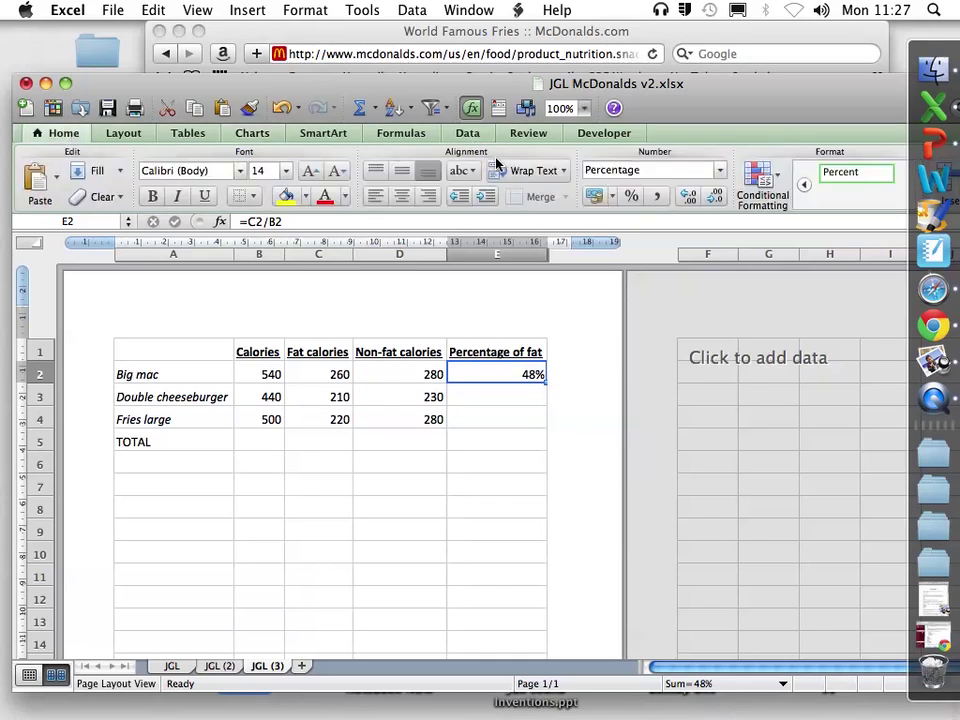
{"action": "left_click", "coordinate": [712, 171]}
{"action": "left_click", "coordinate": [630, 207]}
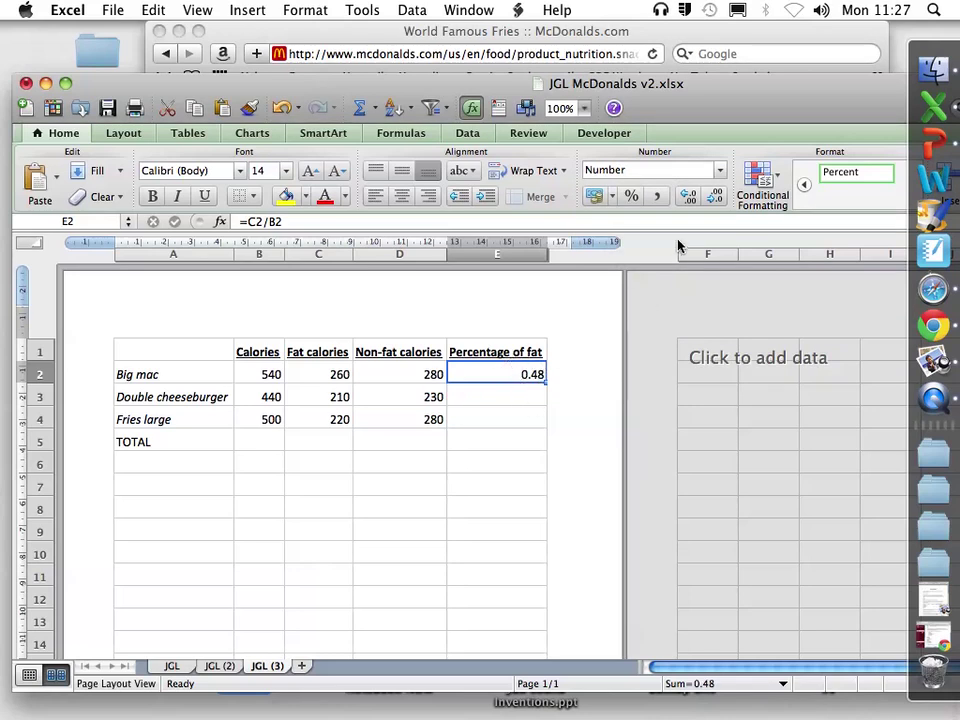
{"action": "left_click", "coordinate": [714, 170]}
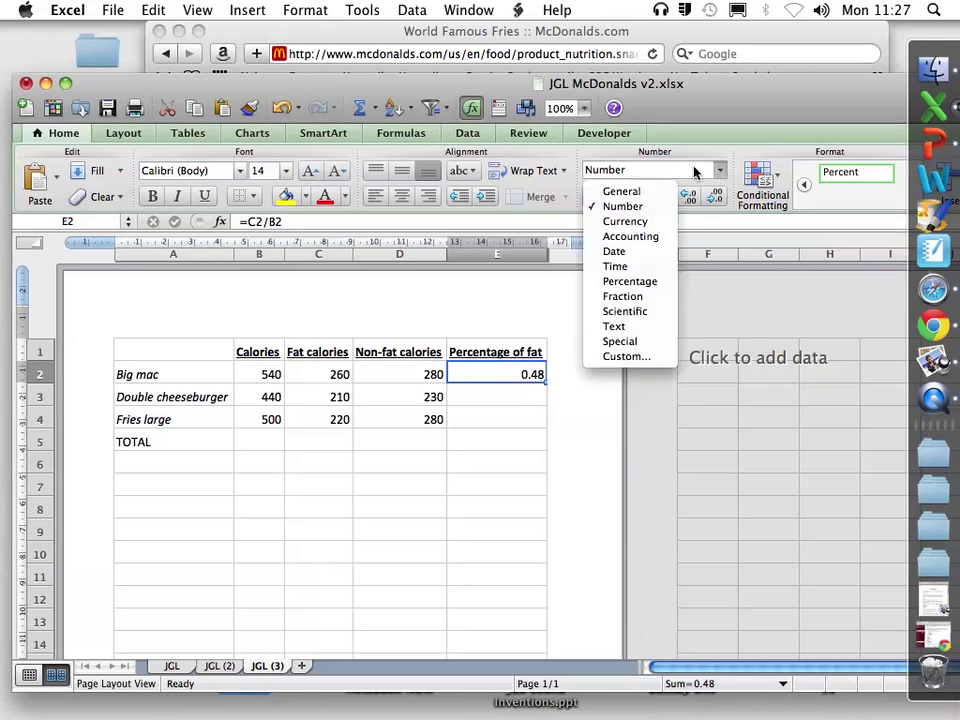
{"action": "left_click", "coordinate": [638, 282]}
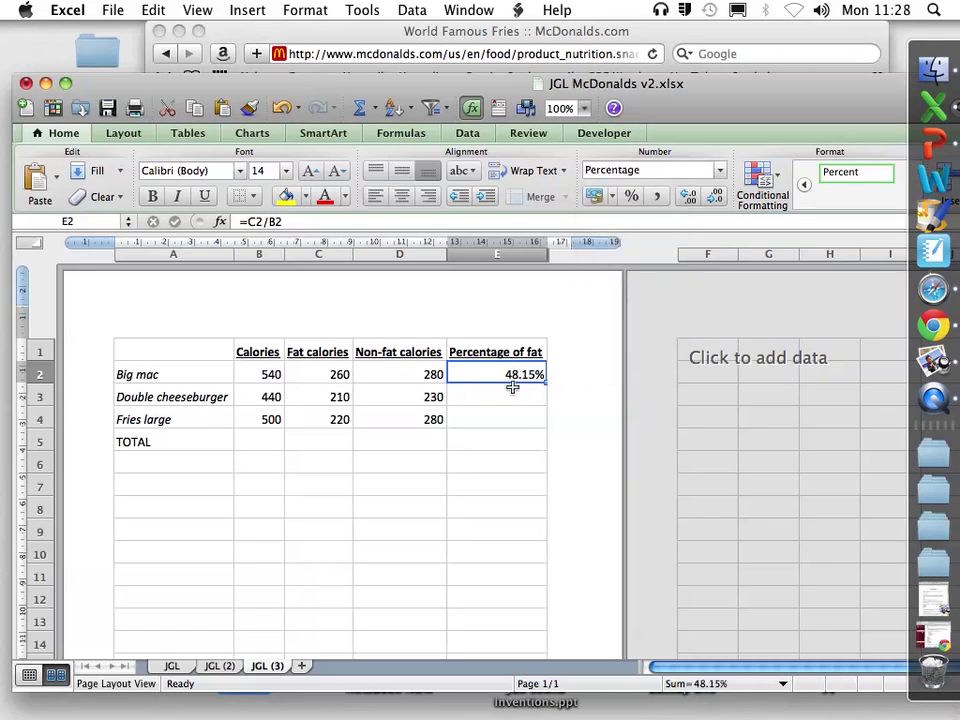
{"action": "left_click", "coordinate": [632, 201]}
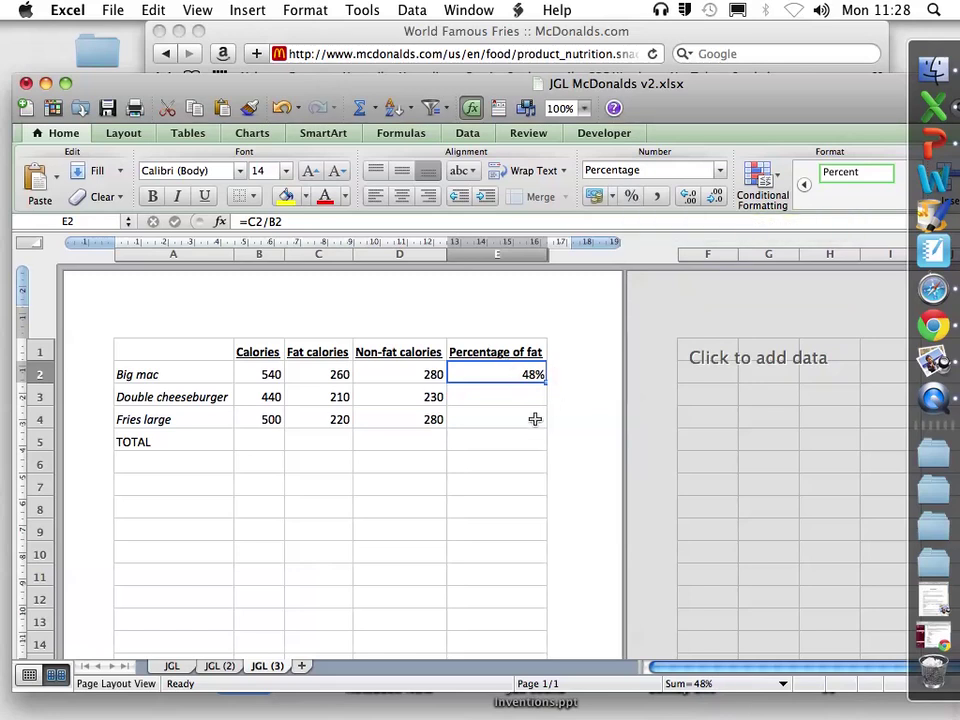
{"action": "left_click_drag", "start_coordinate": [546, 381], "coordinate": [549, 424]}
{"action": "left_click", "coordinate": [487, 377]}
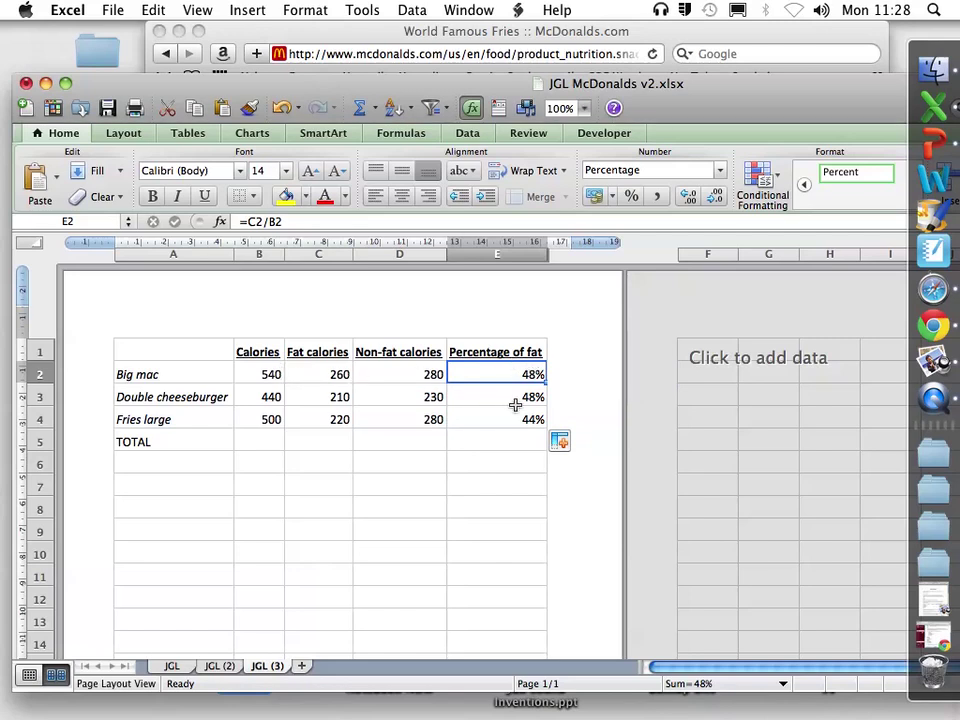
Step: AutoSum B5 and fill it across to D5, giving totals 1480, 690 and 790
{"action": "left_click", "coordinate": [255, 443]}
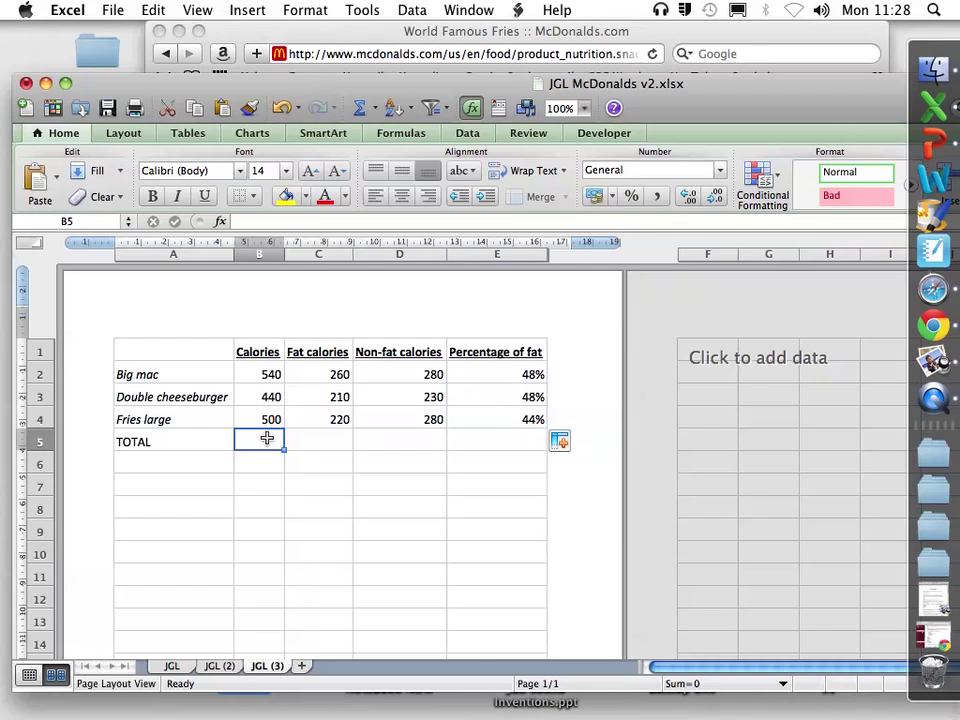
{"action": "left_click", "coordinate": [360, 107]}
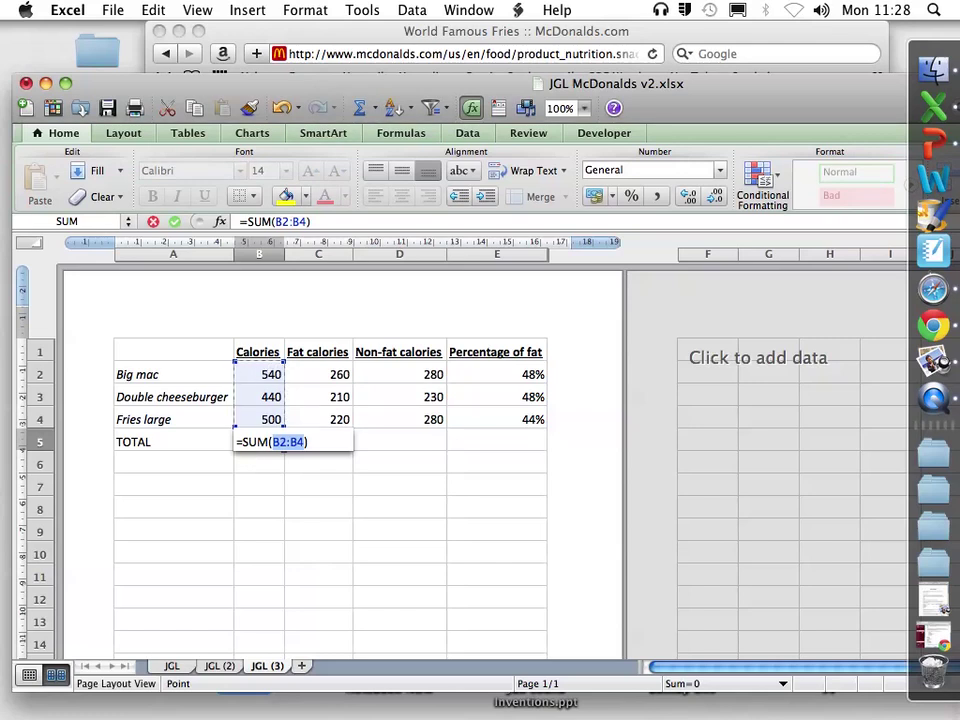
{"action": "key", "text": "Return"}
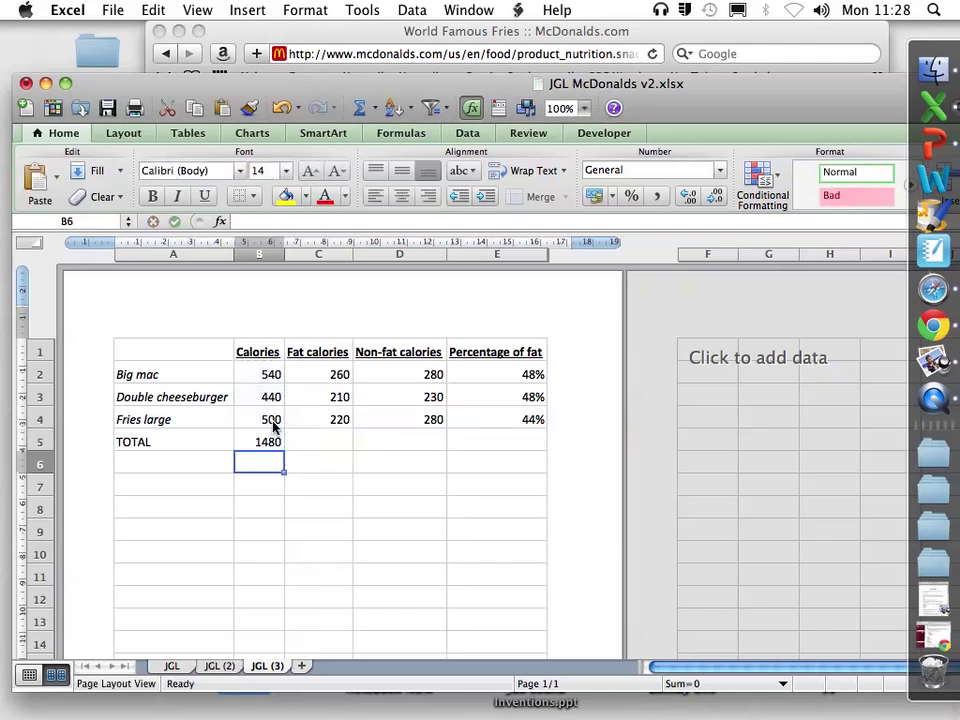
{"action": "left_click", "coordinate": [267, 442]}
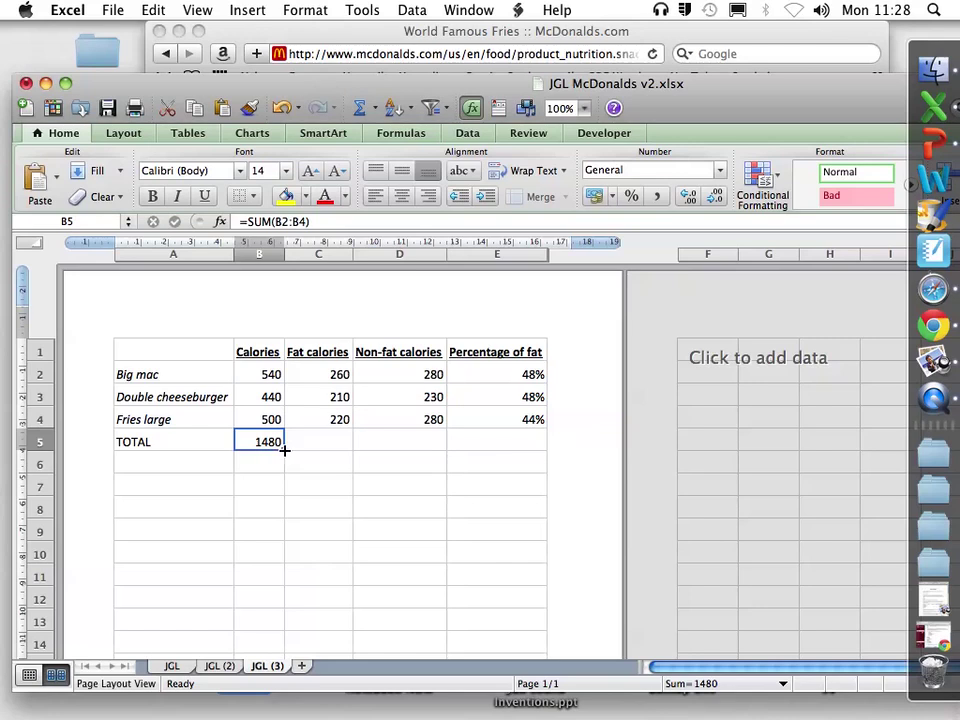
{"action": "left_click_drag", "start_coordinate": [284, 450], "coordinate": [416, 452]}
{"action": "left_click", "coordinate": [521, 432]}
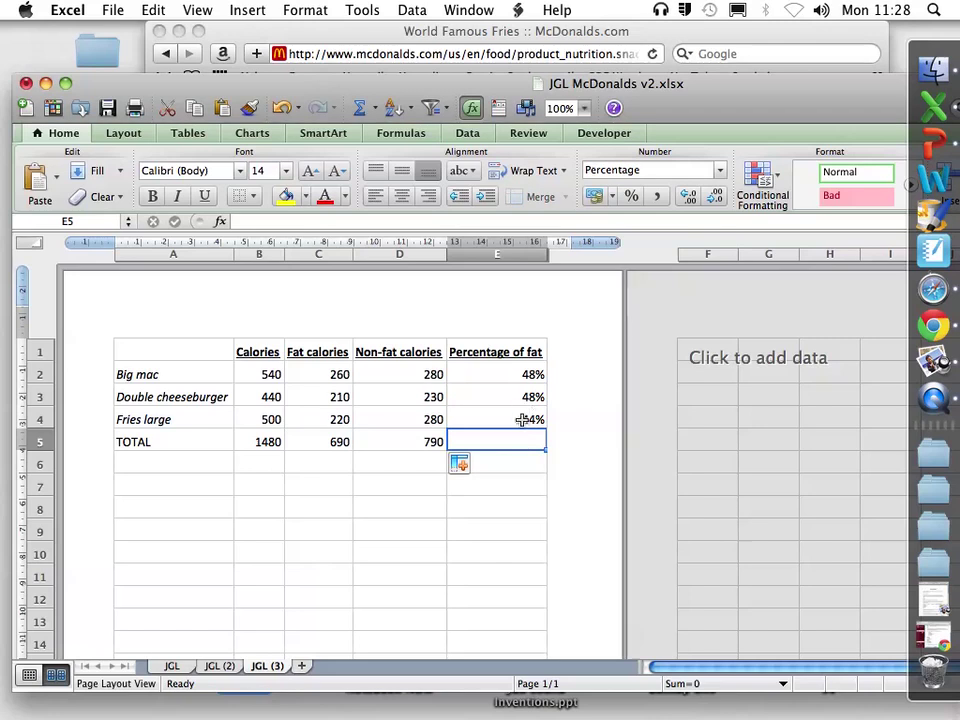
{"action": "left_click", "coordinate": [516, 420]}
{"action": "left_click", "coordinate": [514, 440]}
{"action": "left_click", "coordinate": [282, 461]}
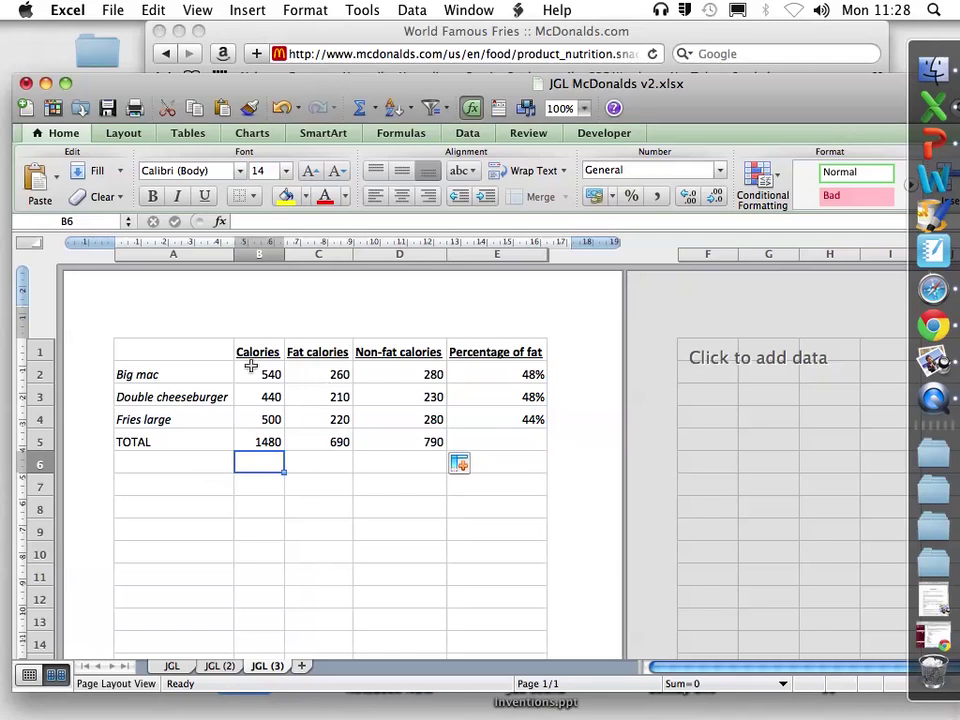
Step: Select A1:C4, covering the item names with their Calories and Fat calories
{"action": "left_click_drag", "start_coordinate": [254, 357], "coordinate": [262, 413]}
{"action": "left_click_drag", "start_coordinate": [329, 351], "coordinate": [321, 413]}
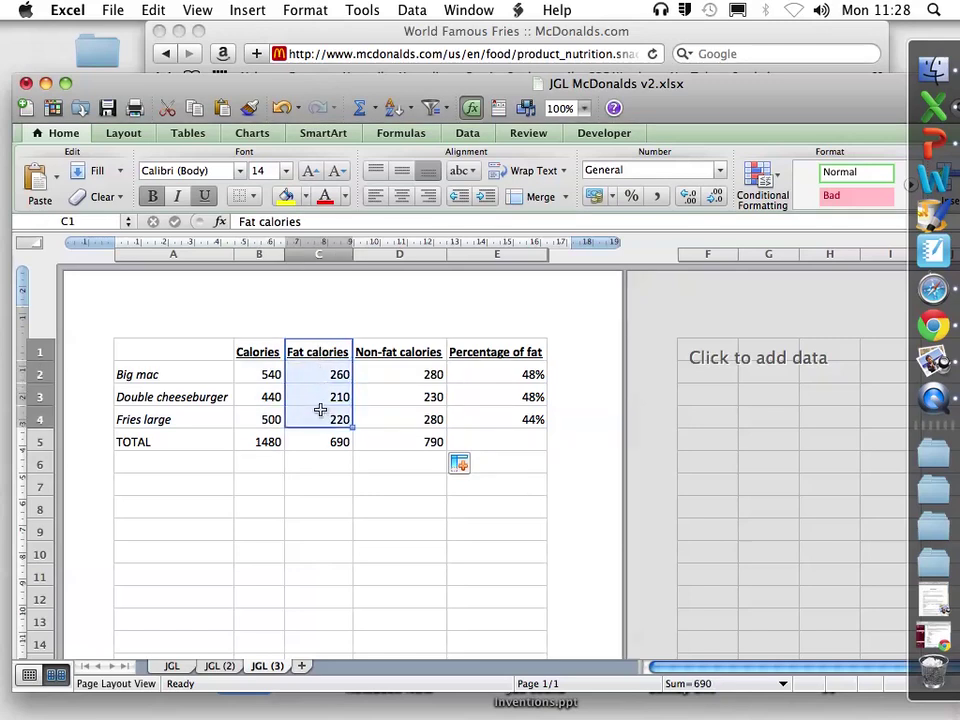
{"action": "left_click", "coordinate": [255, 350]}
{"action": "left_click", "coordinate": [178, 355]}
{"action": "left_click", "coordinate": [181, 372]}
{"action": "left_click", "coordinate": [194, 356]}
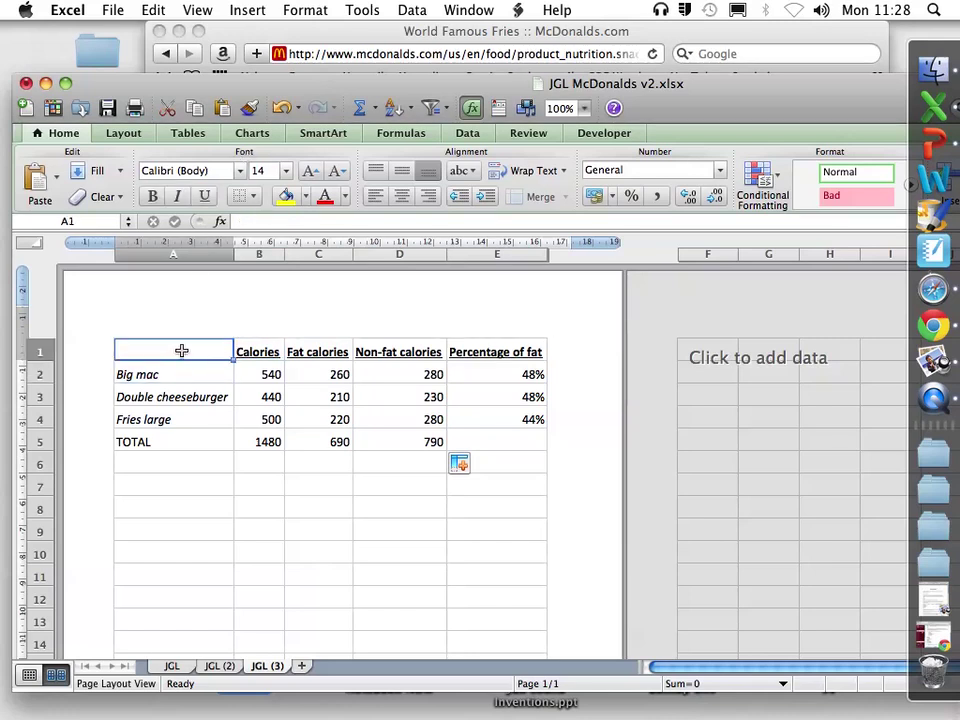
{"action": "left_click_drag", "start_coordinate": [184, 350], "coordinate": [318, 418]}
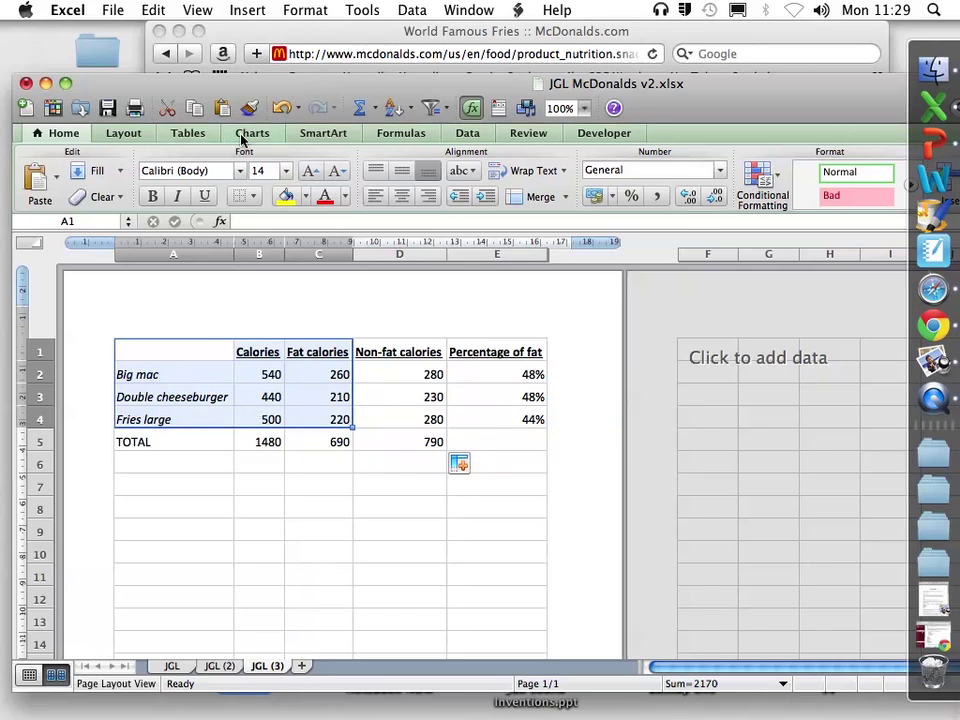
Step: Insert a Clustered Column chart of Calories and Fat calories for the three items
{"action": "left_click", "coordinate": [245, 134]}
{"action": "left_click", "coordinate": [33, 181]}
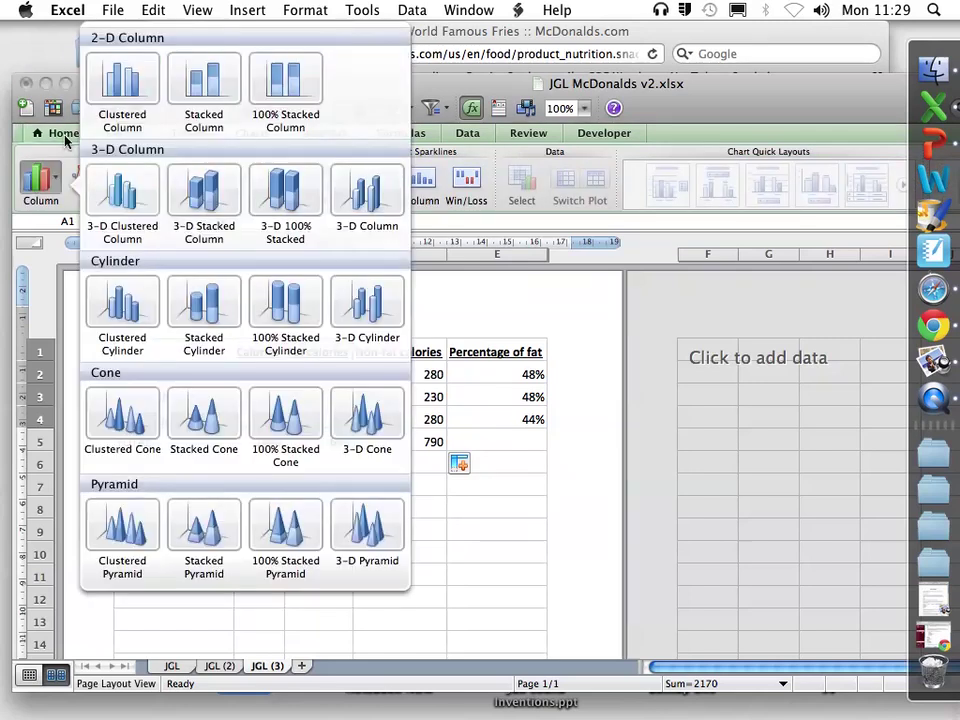
{"action": "left_click", "coordinate": [122, 85]}
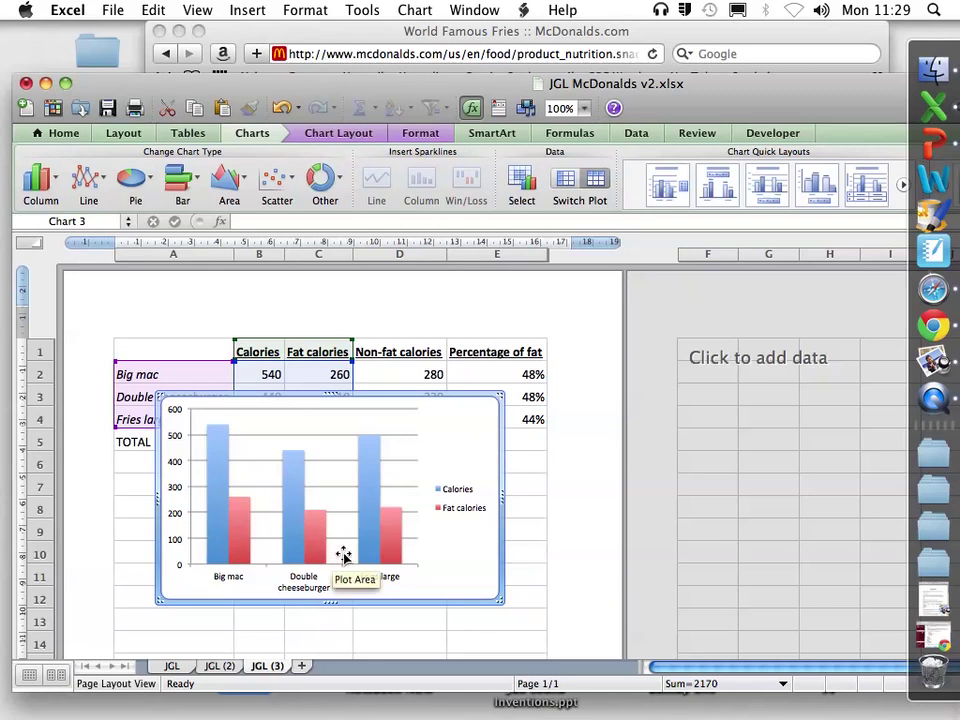
{"action": "mouse_move", "coordinate": [213, 477]}
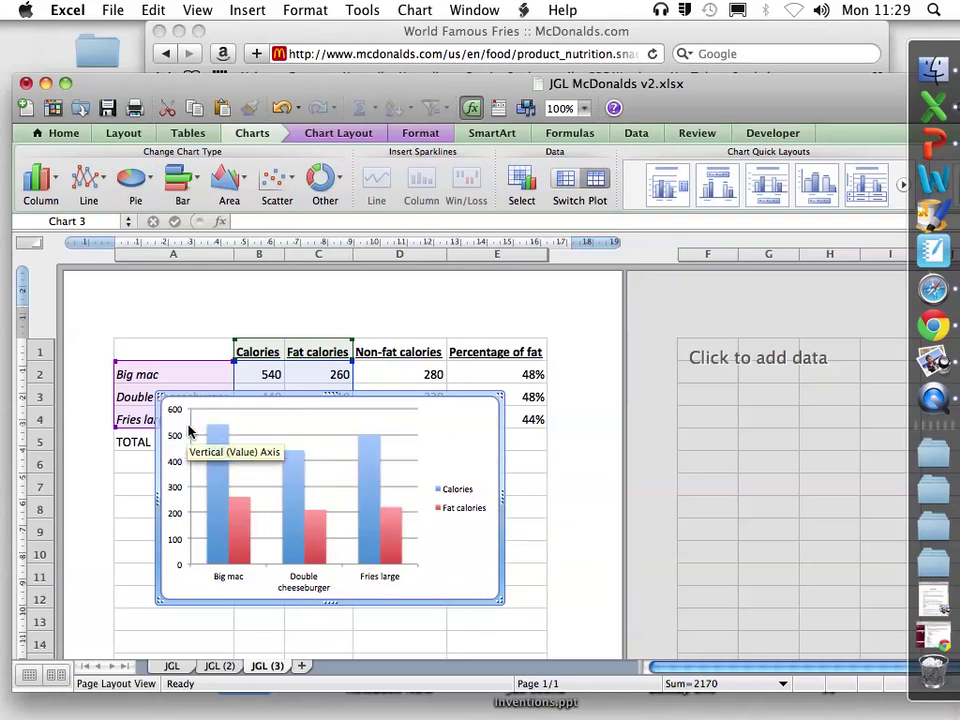
{"action": "mouse_move", "coordinate": [213, 431]}
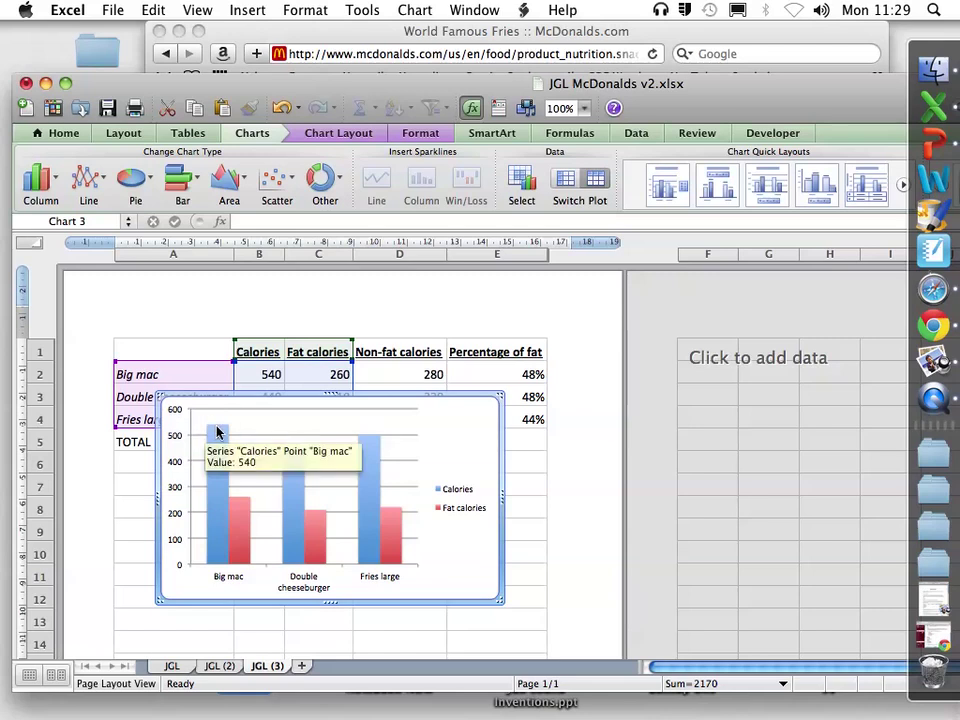
{"action": "mouse_move", "coordinate": [241, 560]}
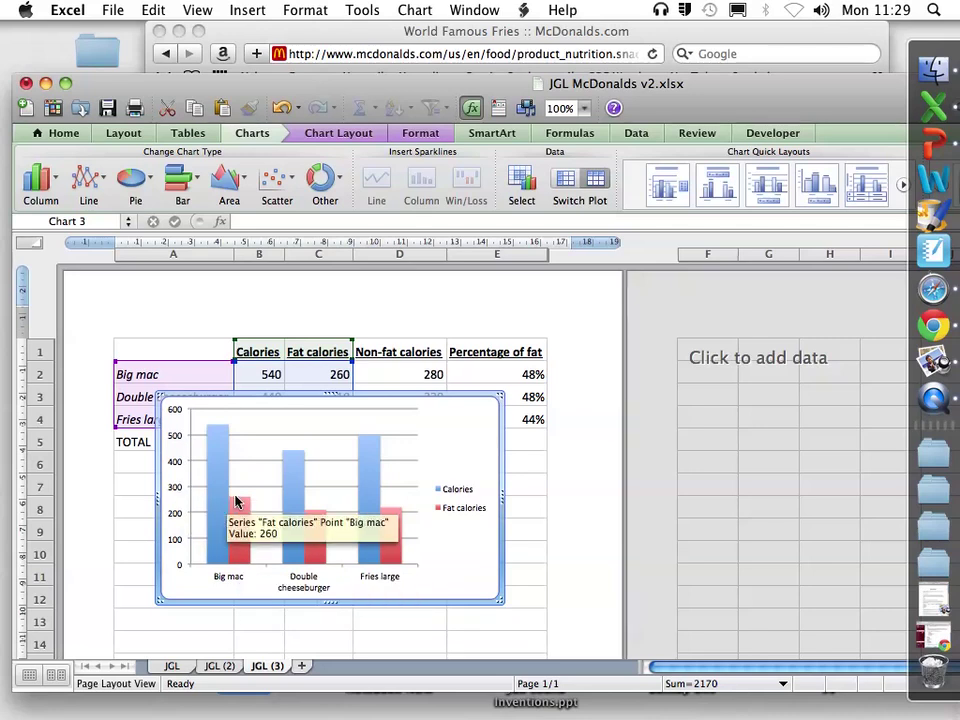
{"action": "mouse_move", "coordinate": [397, 521]}
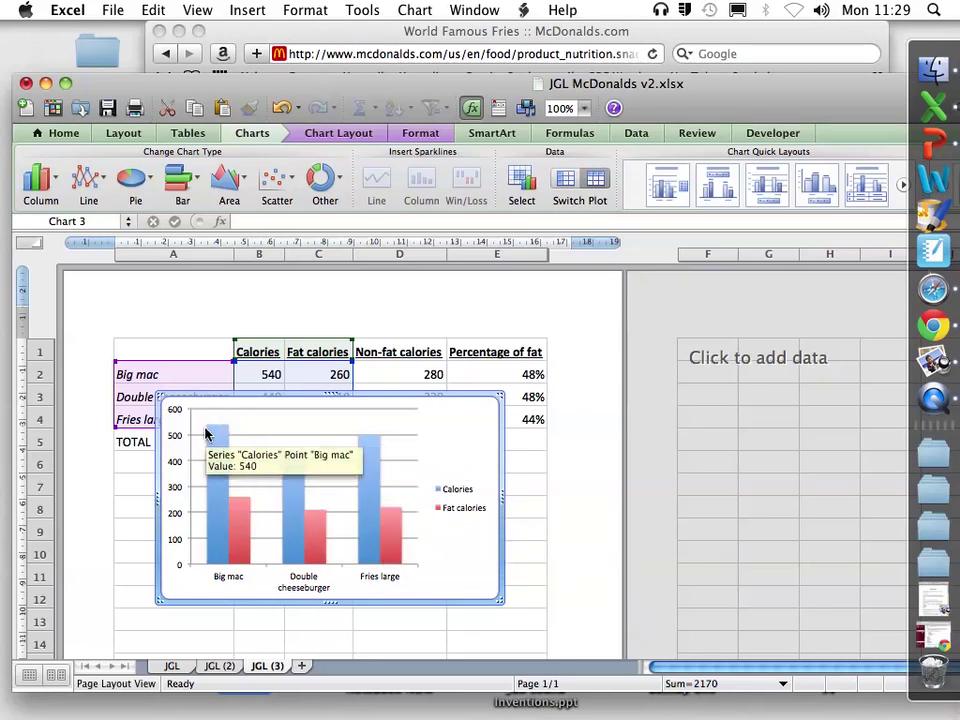
{"action": "mouse_move", "coordinate": [242, 515]}
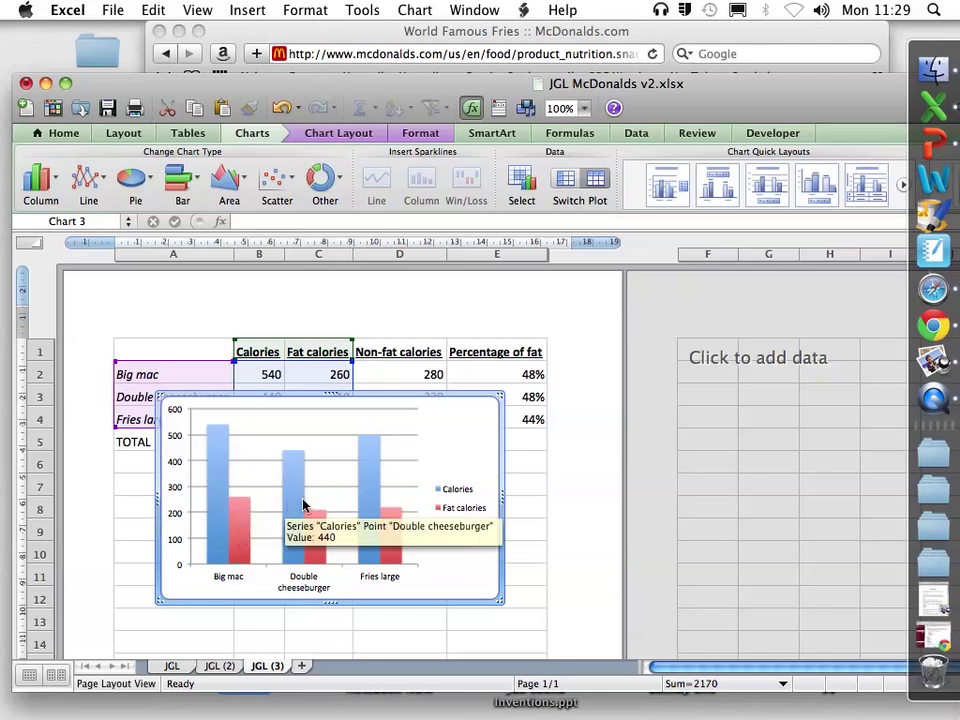
Step: Move the chart below the table and add the title 'Calories vs fat calories' above it
{"action": "left_click_drag", "start_coordinate": [439, 394], "coordinate": [431, 469]}
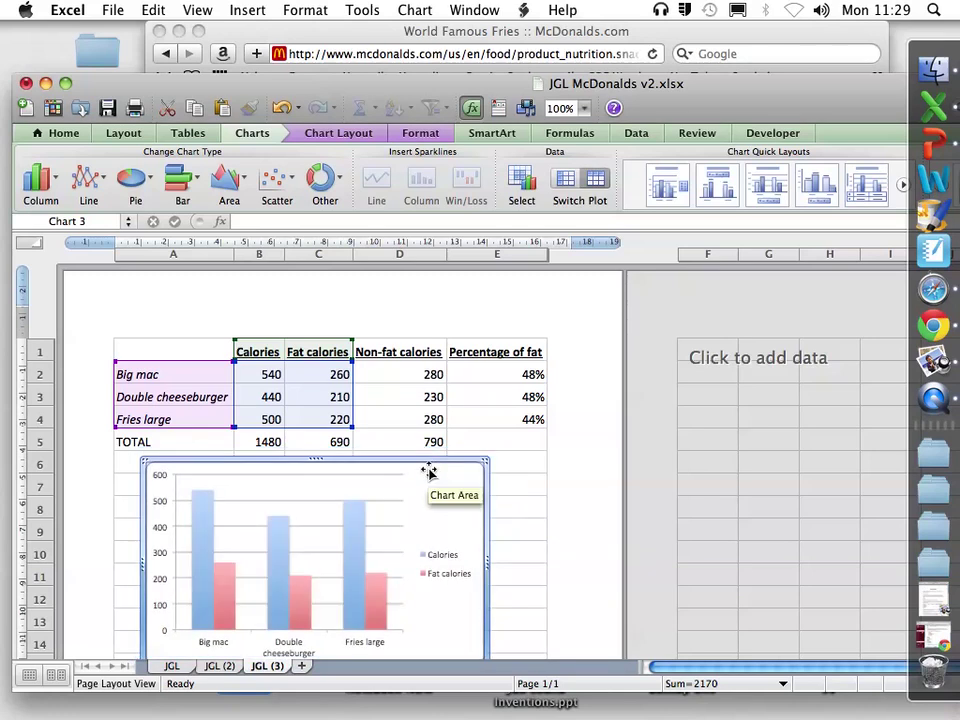
{"action": "left_click", "coordinate": [337, 134]}
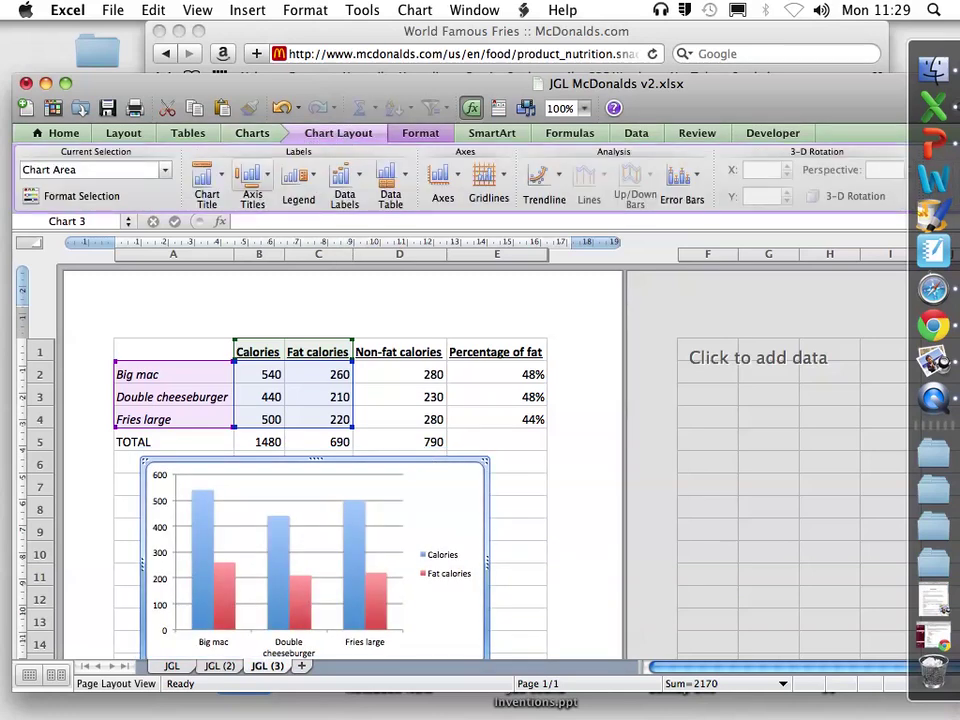
{"action": "left_click", "coordinate": [205, 185]}
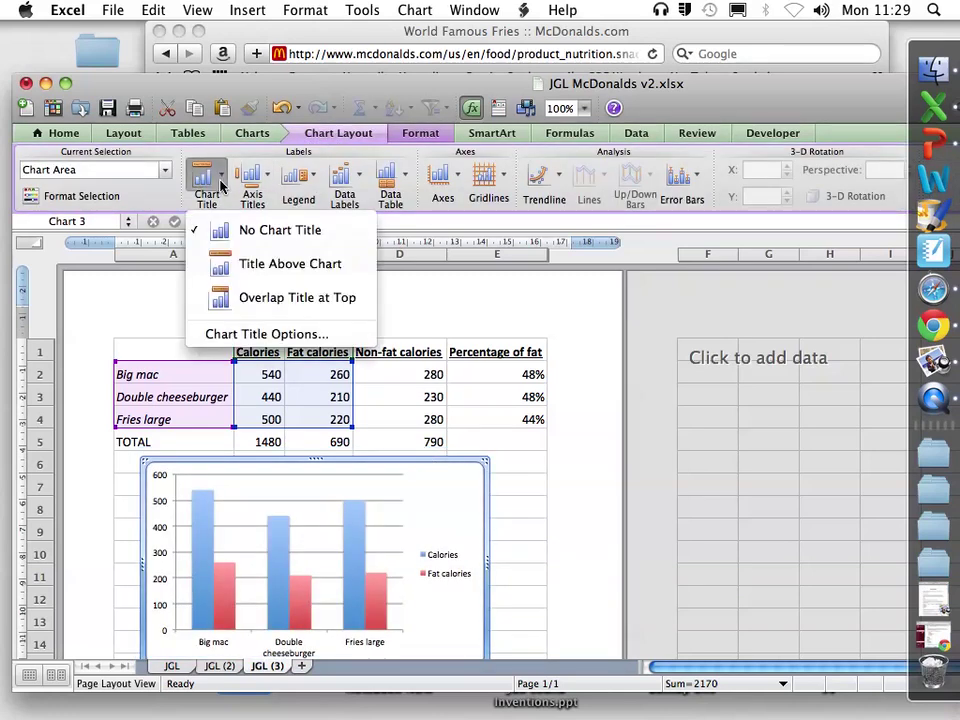
{"action": "left_click", "coordinate": [280, 263]}
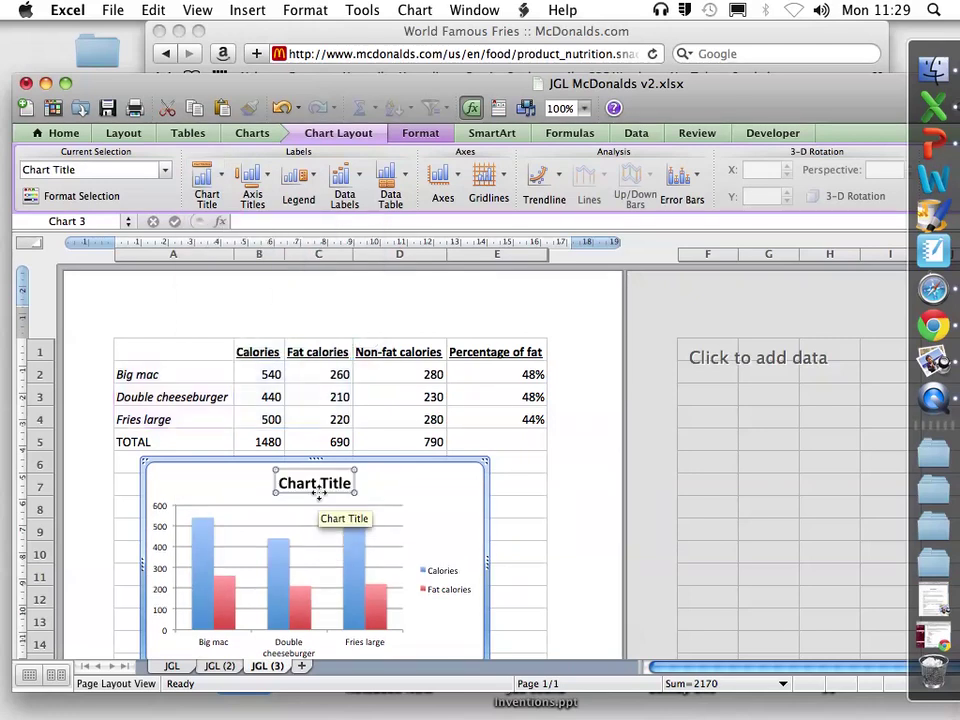
{"action": "left_click", "coordinate": [321, 487]}
{"action": "triple_click", "coordinate": [321, 487]}
{"action": "type", "text": "Ca"}
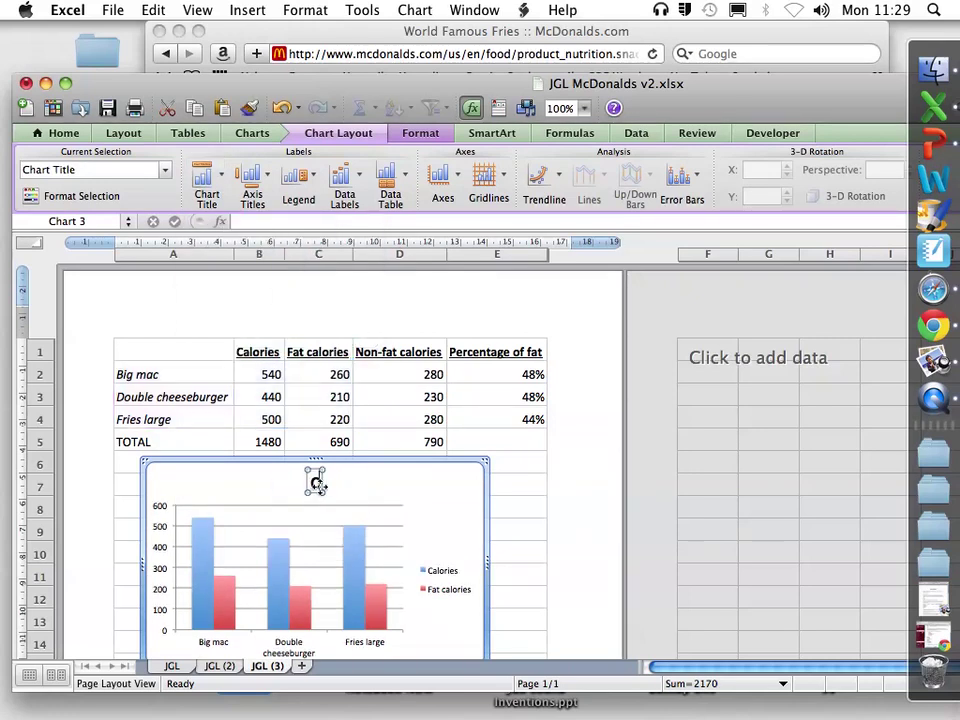
{"action": "type", "text": "lories"}
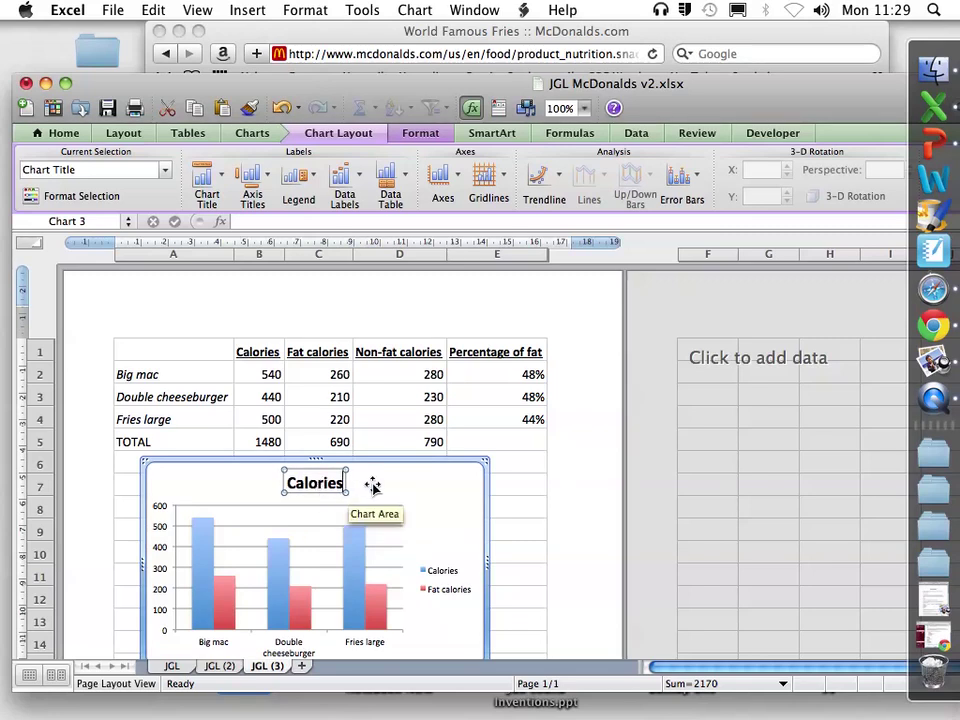
{"action": "type", "text": " v"}
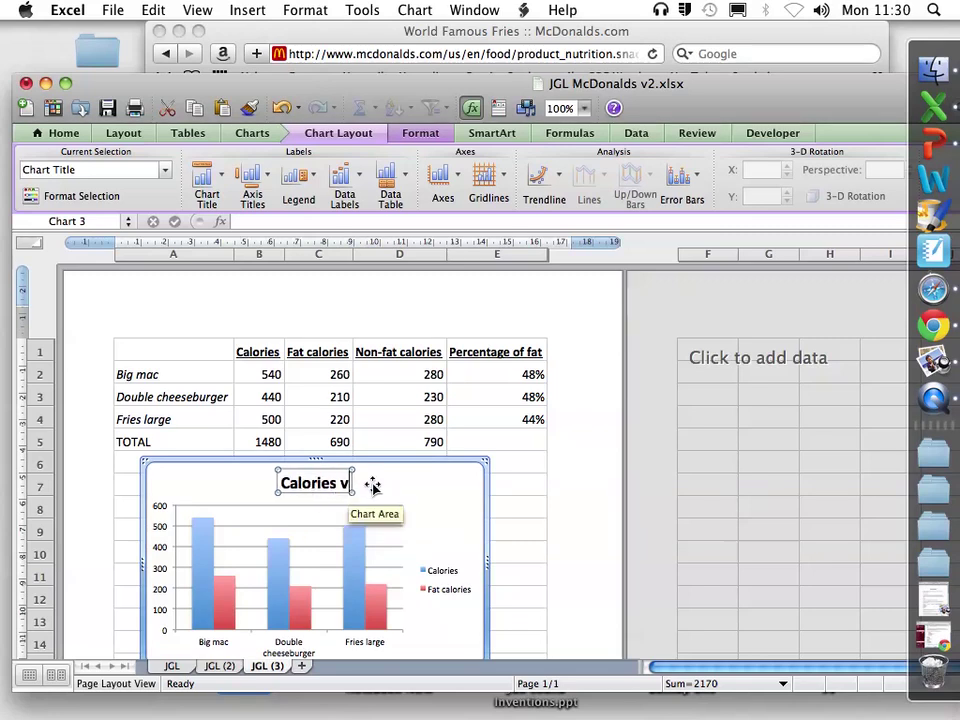
{"action": "type", "text": "s f"}
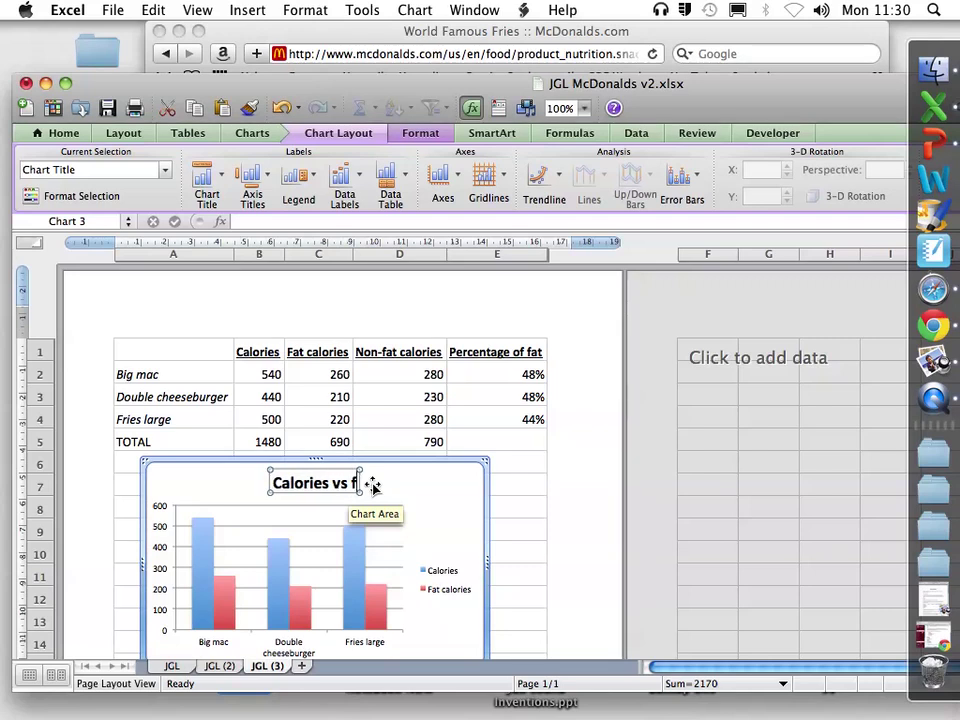
{"action": "type", "text": "at"}
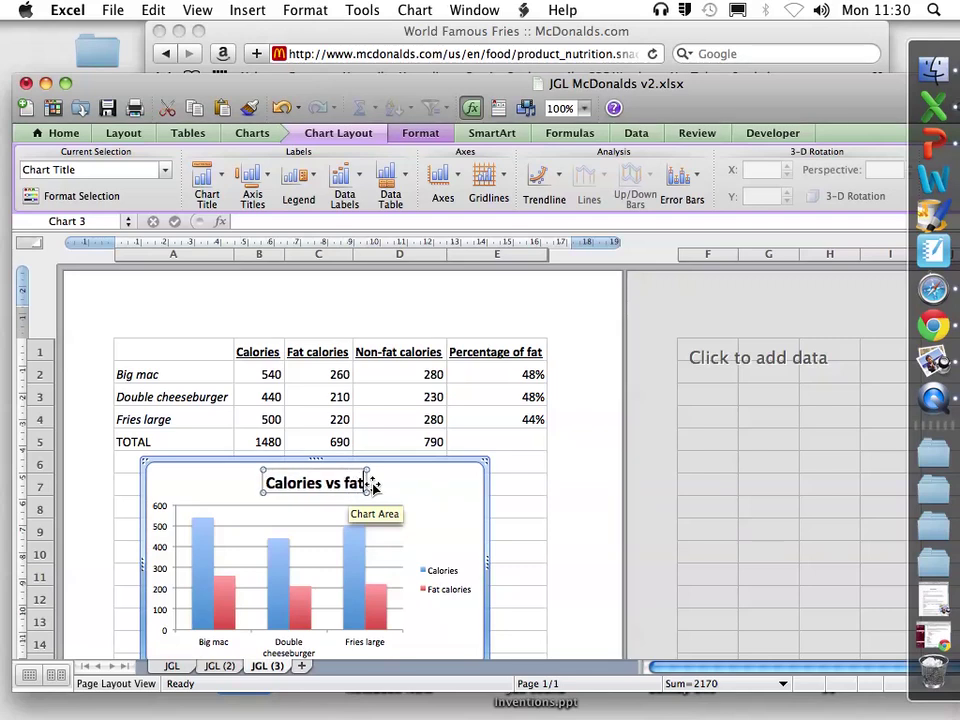
{"action": "type", "text": " ca"}
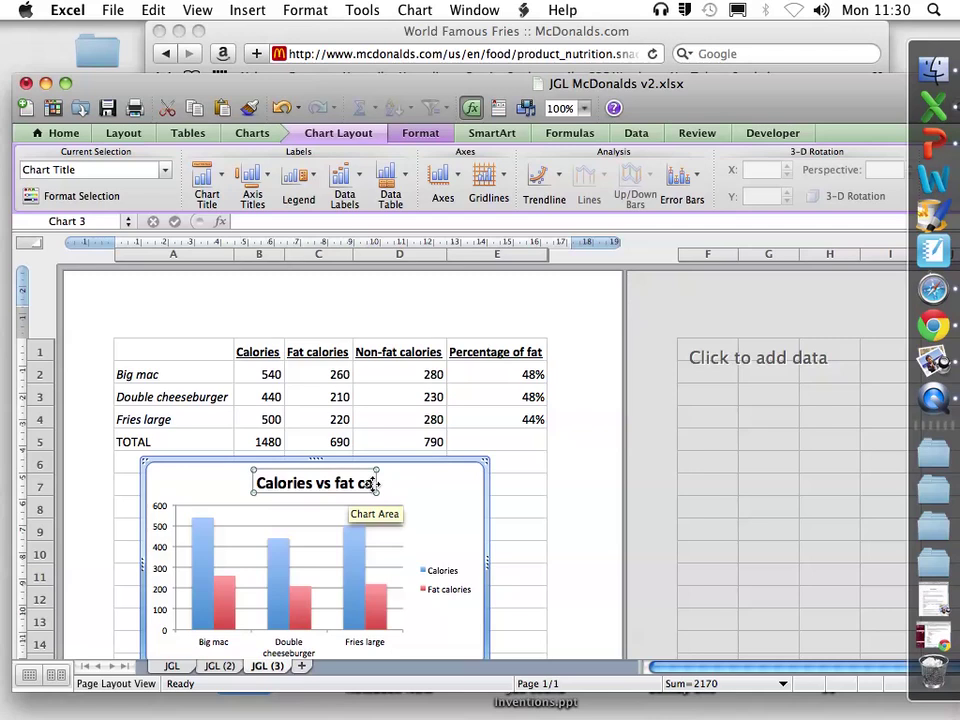
{"action": "type", "text": "lories"}
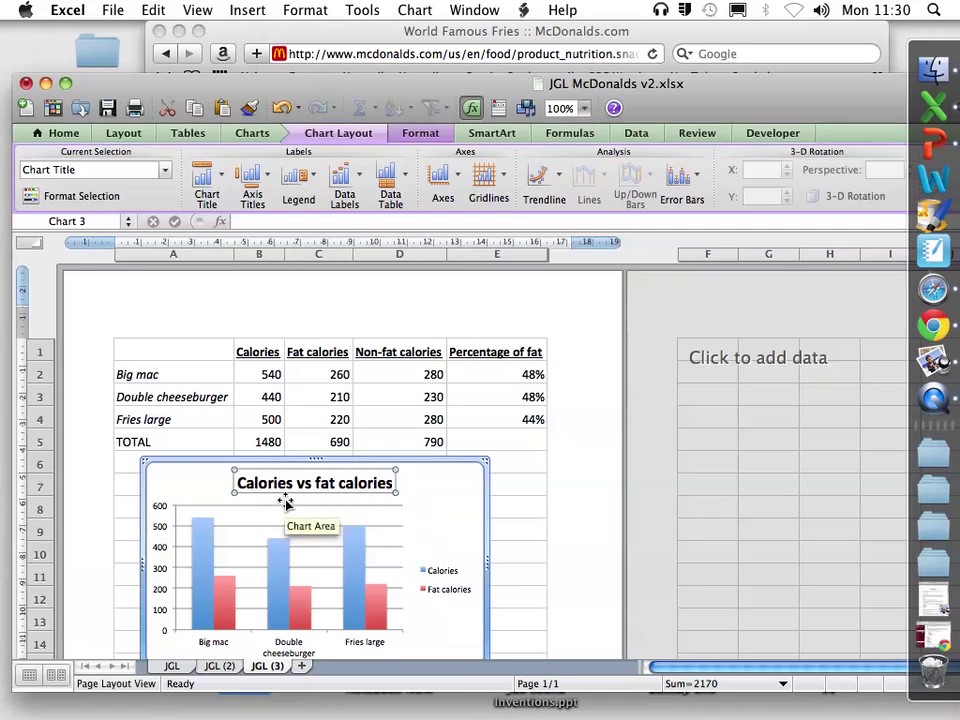
Step: Add the horizontal axis title 'Food items' below the axis
{"action": "left_click", "coordinate": [296, 456]}
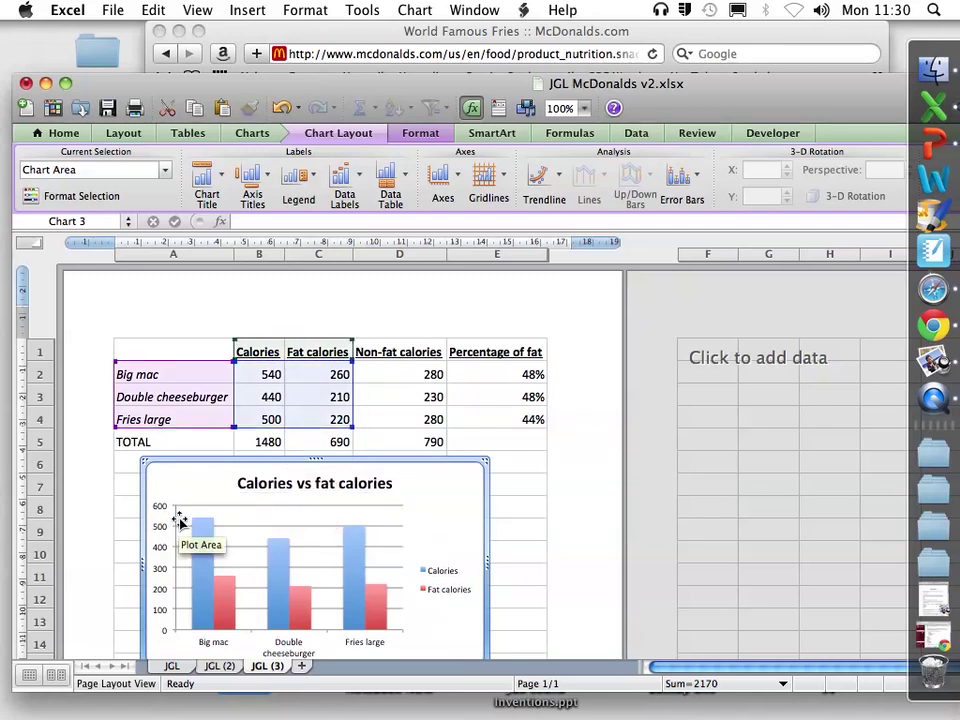
{"action": "left_click", "coordinate": [265, 185]}
{"action": "mouse_move", "coordinate": [380, 221]}
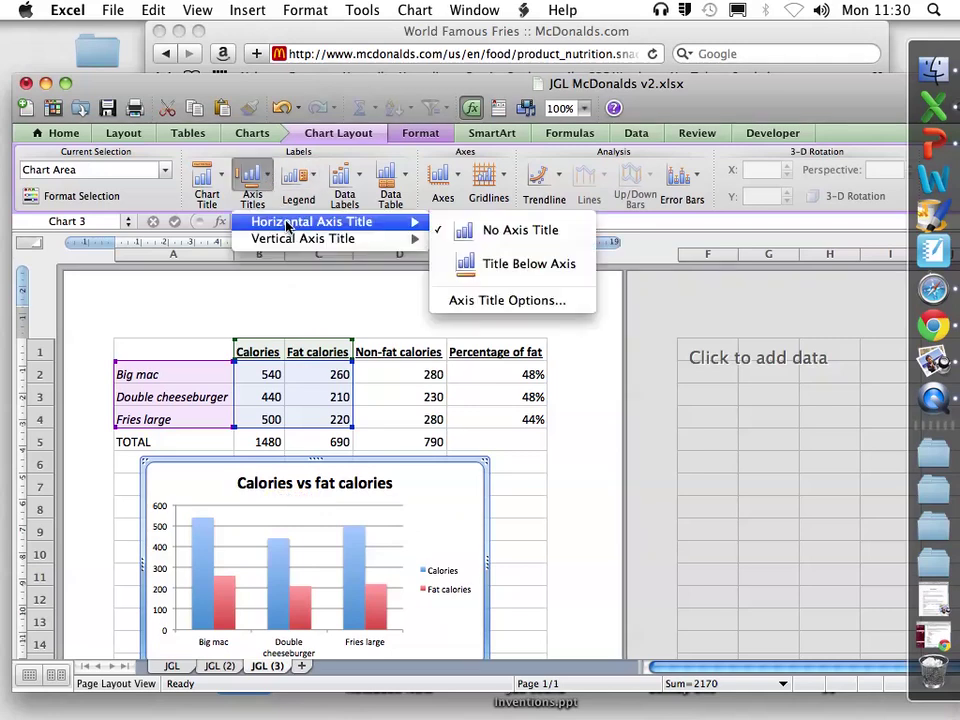
{"action": "left_click", "coordinate": [520, 264]}
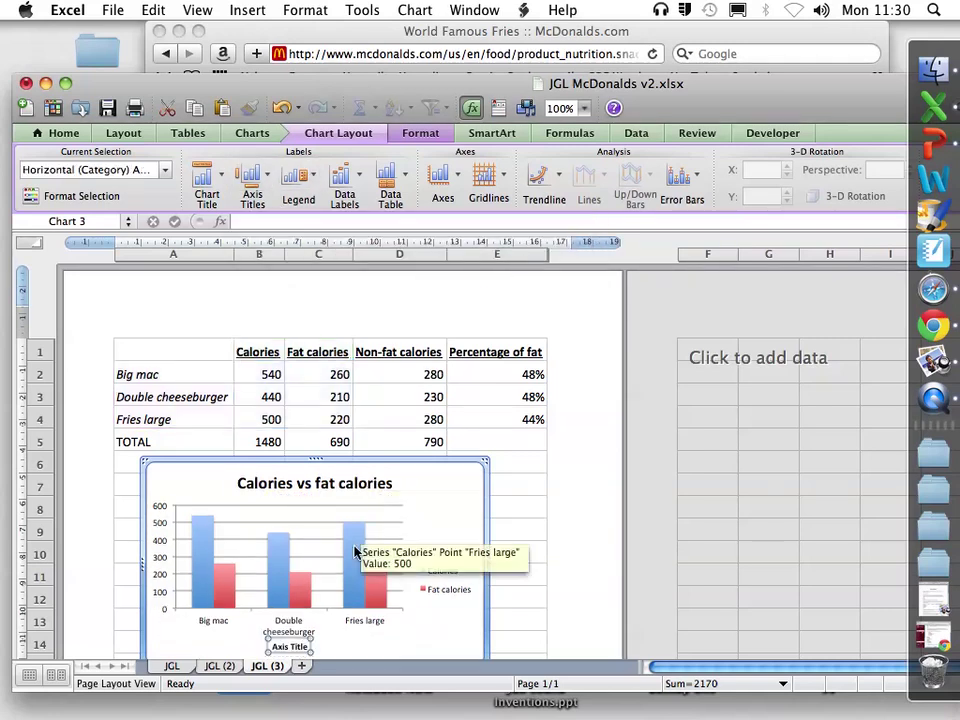
{"action": "scroll", "coordinate": [375, 560], "scroll_direction": "down", "scroll_amount": 5}
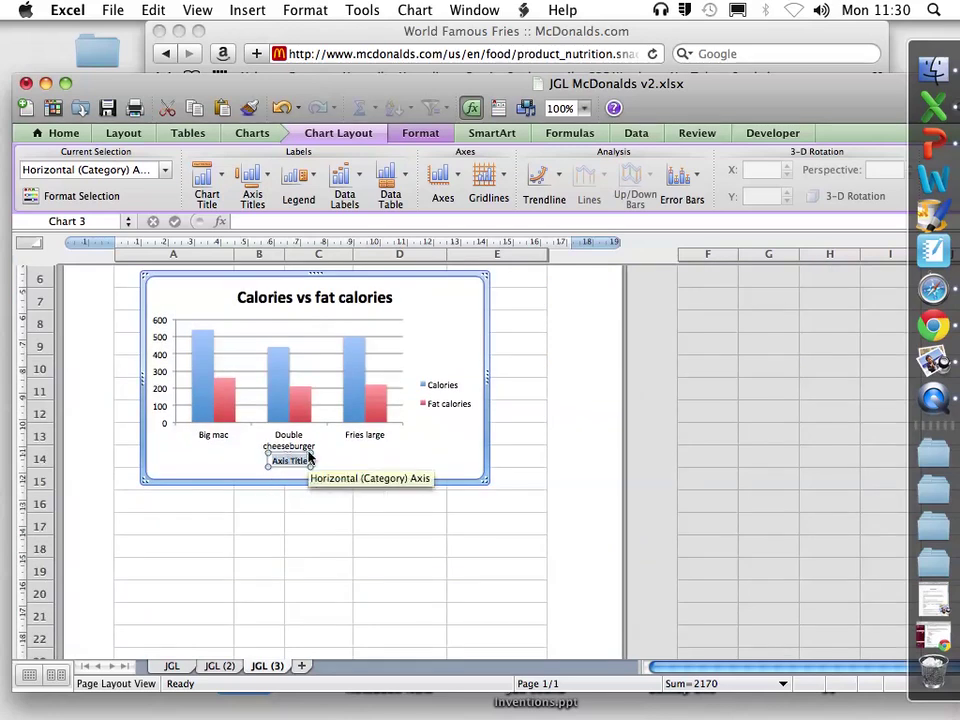
{"action": "type", "text": "Food items"}
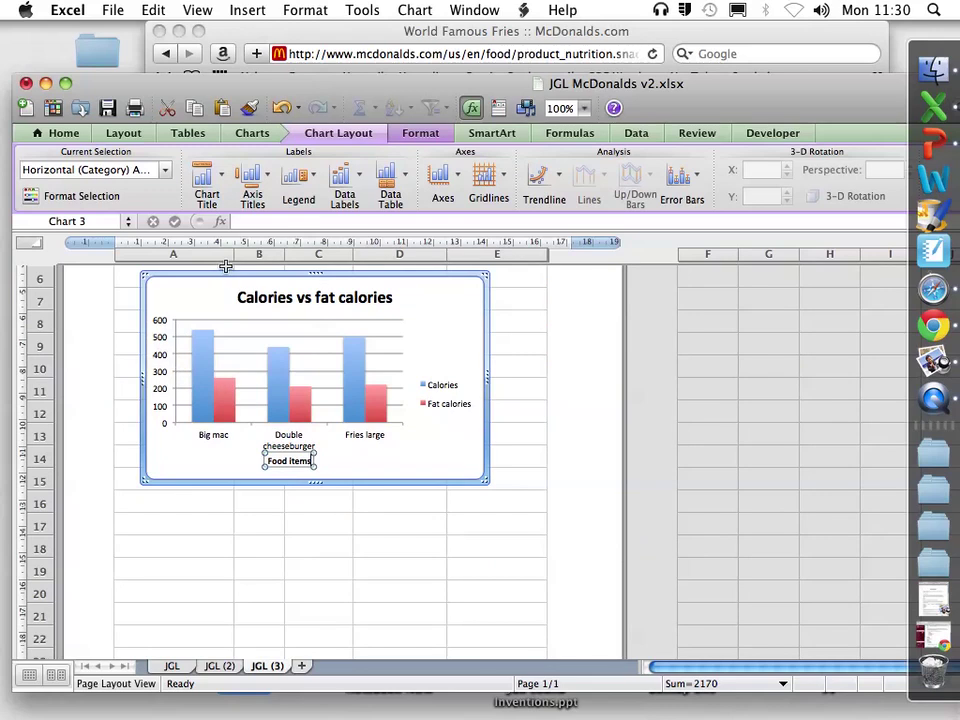
{"action": "left_click", "coordinate": [224, 277]}
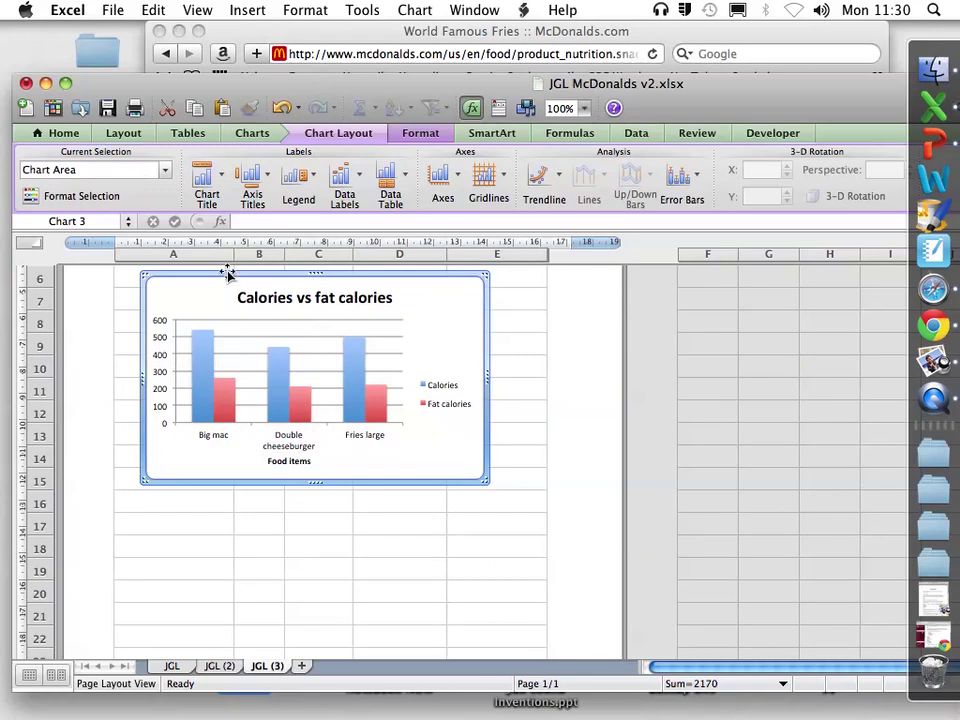
Step: Add a rotated vertical axis title 'Calories'
{"action": "left_click", "coordinate": [266, 174]}
{"action": "mouse_move", "coordinate": [317, 240]}
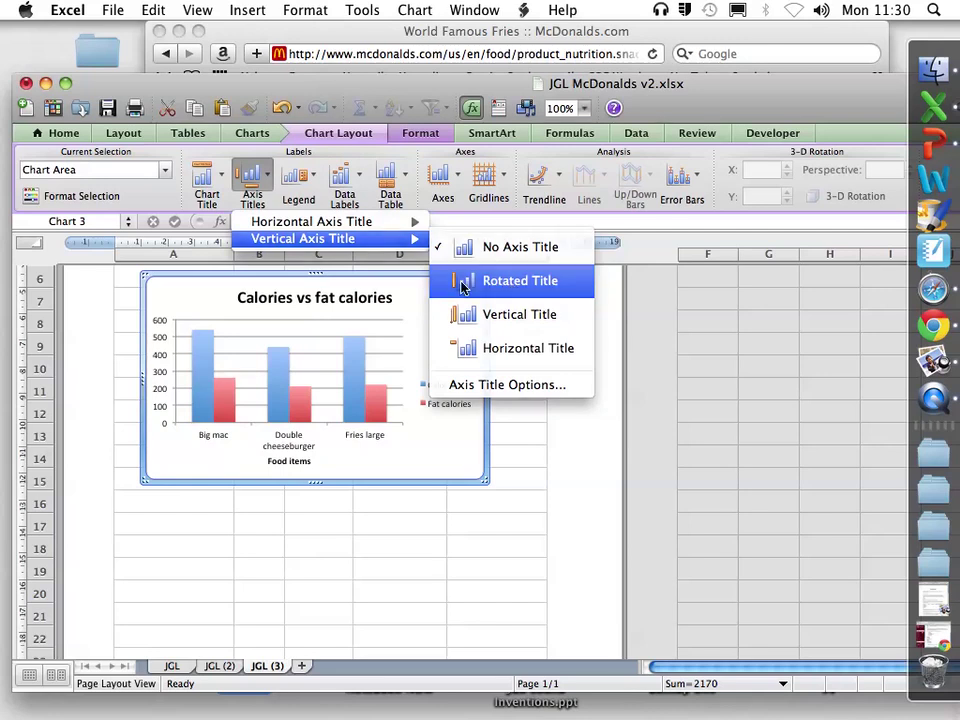
{"action": "left_click", "coordinate": [506, 280]}
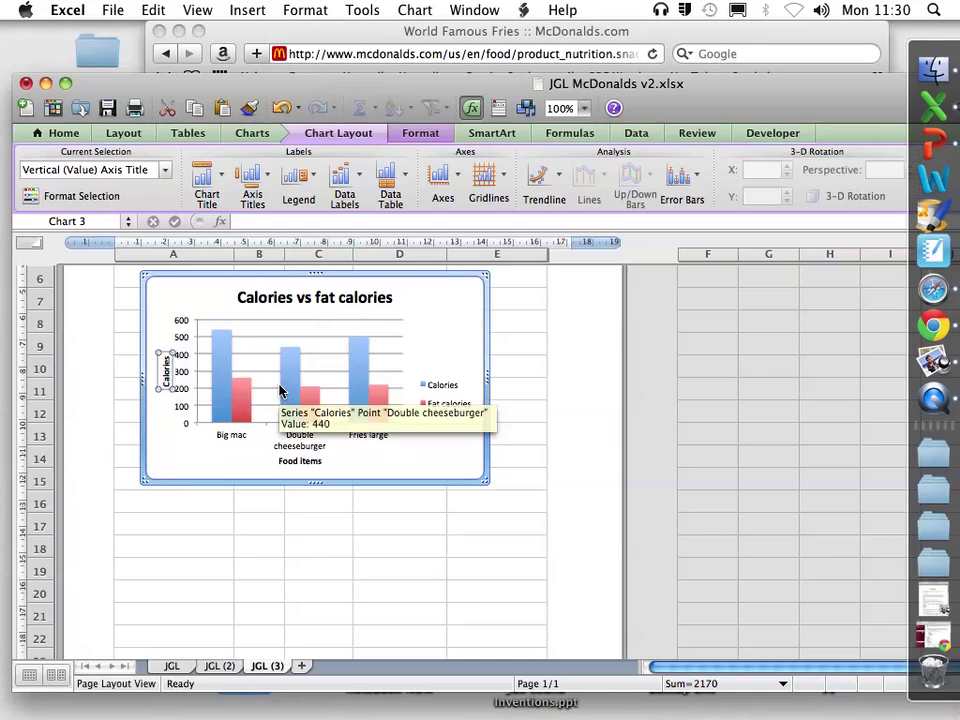
{"action": "left_click", "coordinate": [499, 443]}
Step: Select C1:D2, the Fat and Non-fat calories headers with the Big mac's values
{"action": "left_click", "coordinate": [477, 459]}
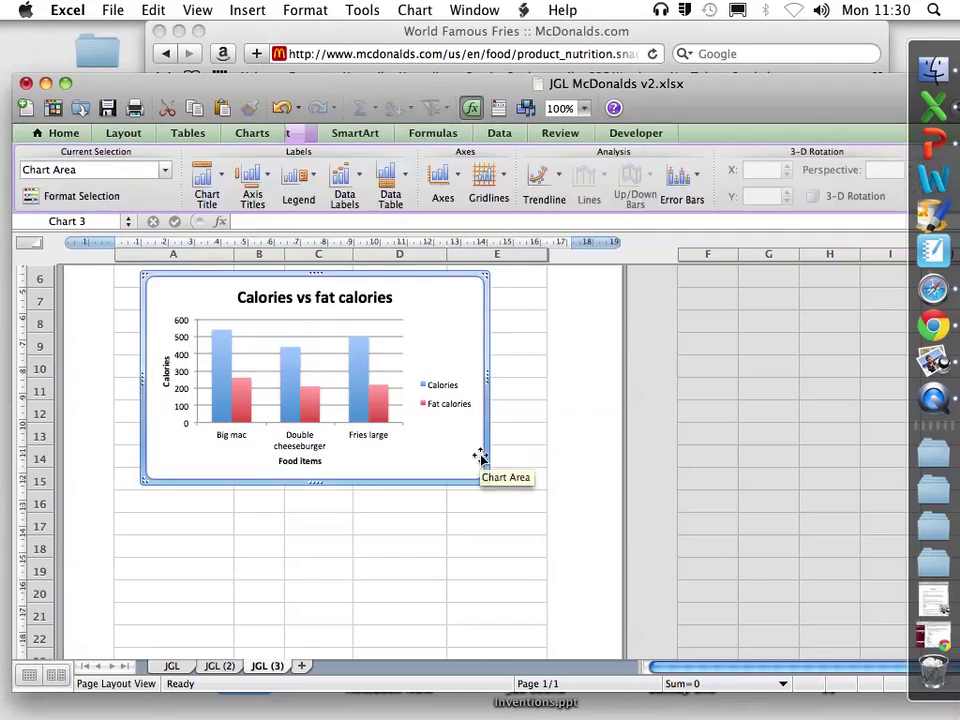
{"action": "scroll", "coordinate": [448, 420], "scroll_direction": "up", "scroll_amount": 5}
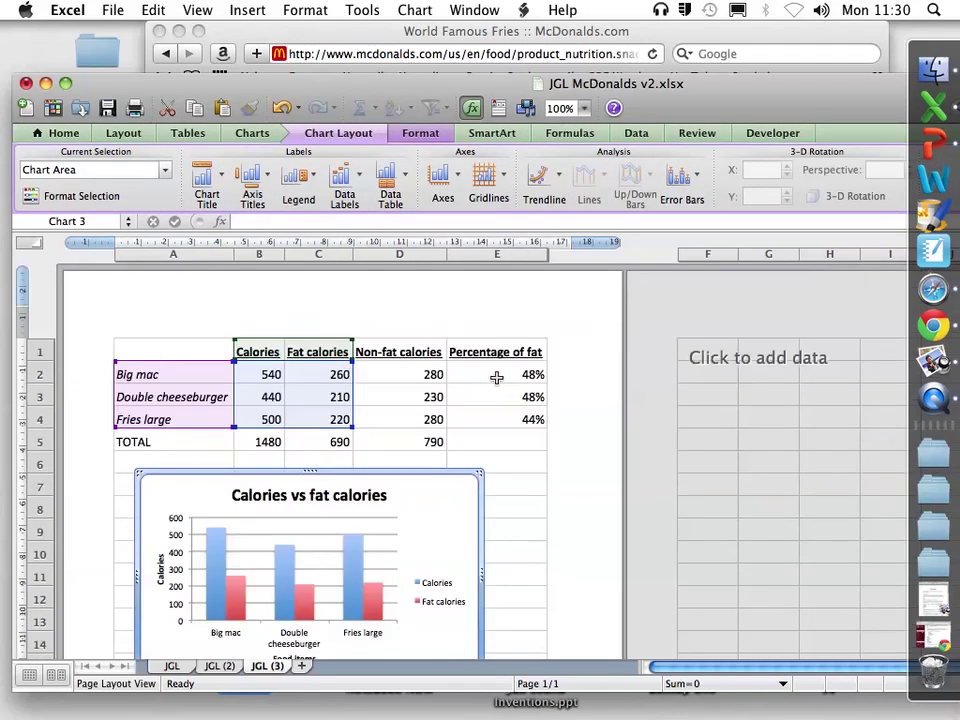
{"action": "left_click", "coordinate": [389, 371]}
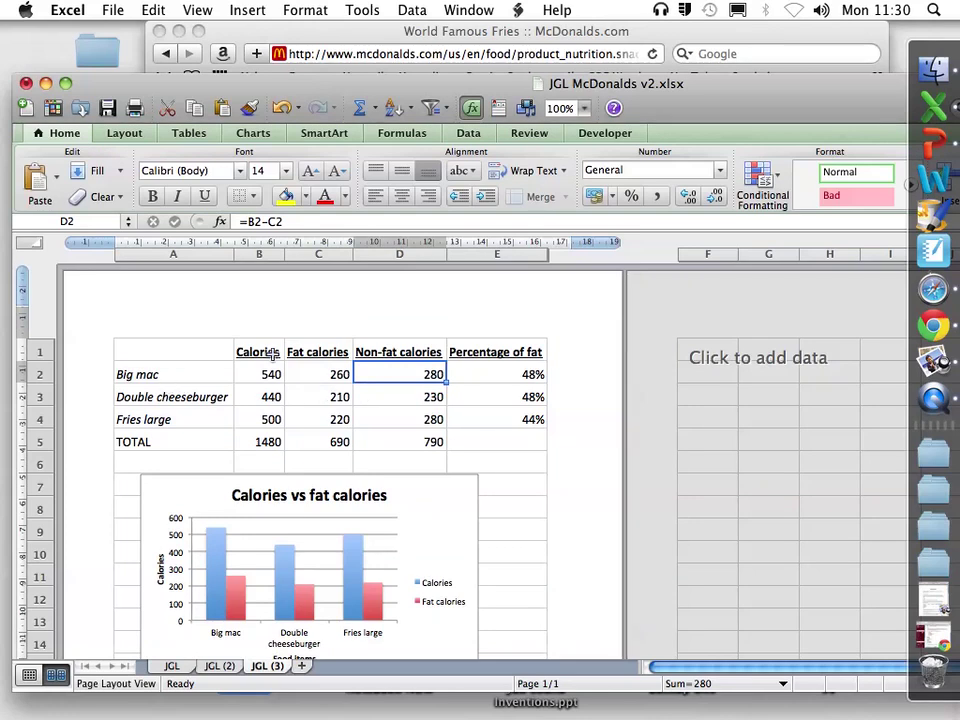
{"action": "left_click_drag", "start_coordinate": [317, 351], "coordinate": [369, 377]}
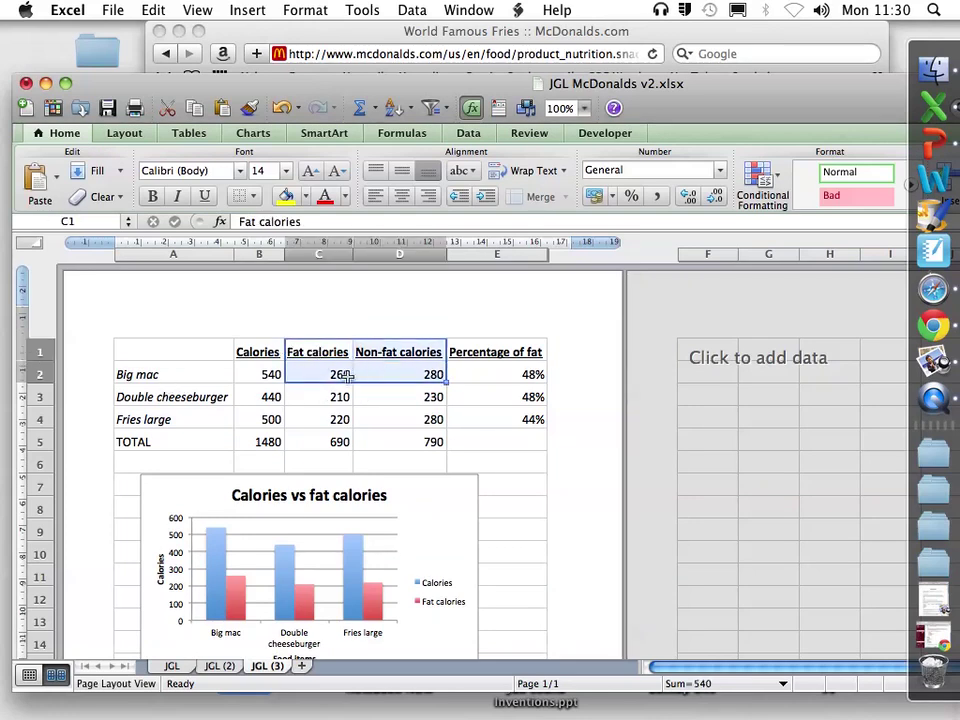
{"action": "left_click", "coordinate": [200, 375]}
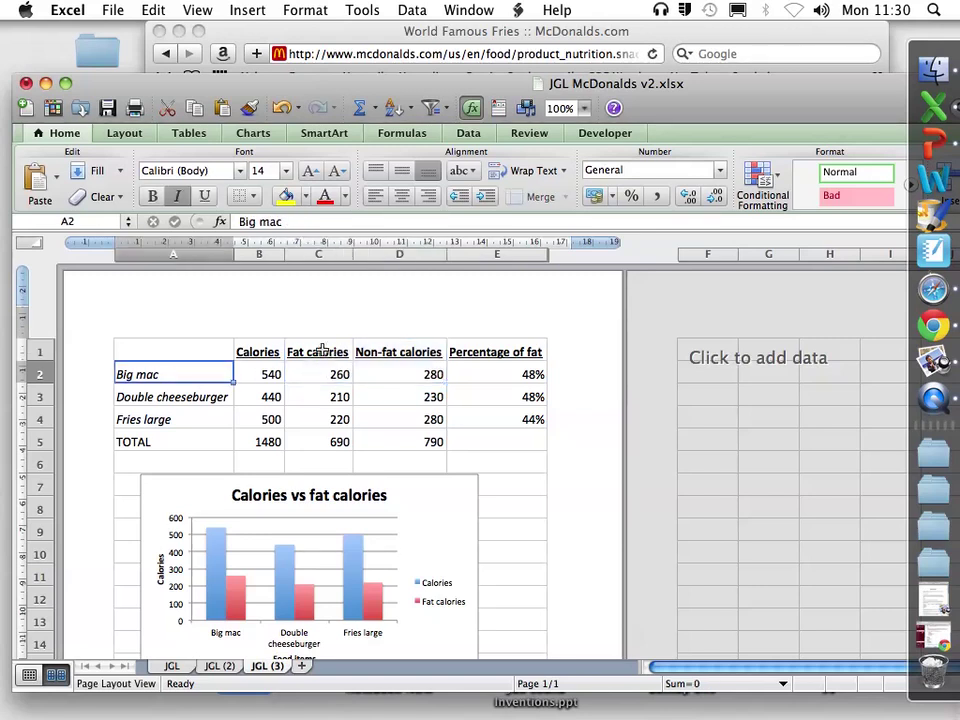
{"action": "left_click", "coordinate": [322, 349]}
{"action": "left_click_drag", "start_coordinate": [322, 349], "coordinate": [394, 372]}
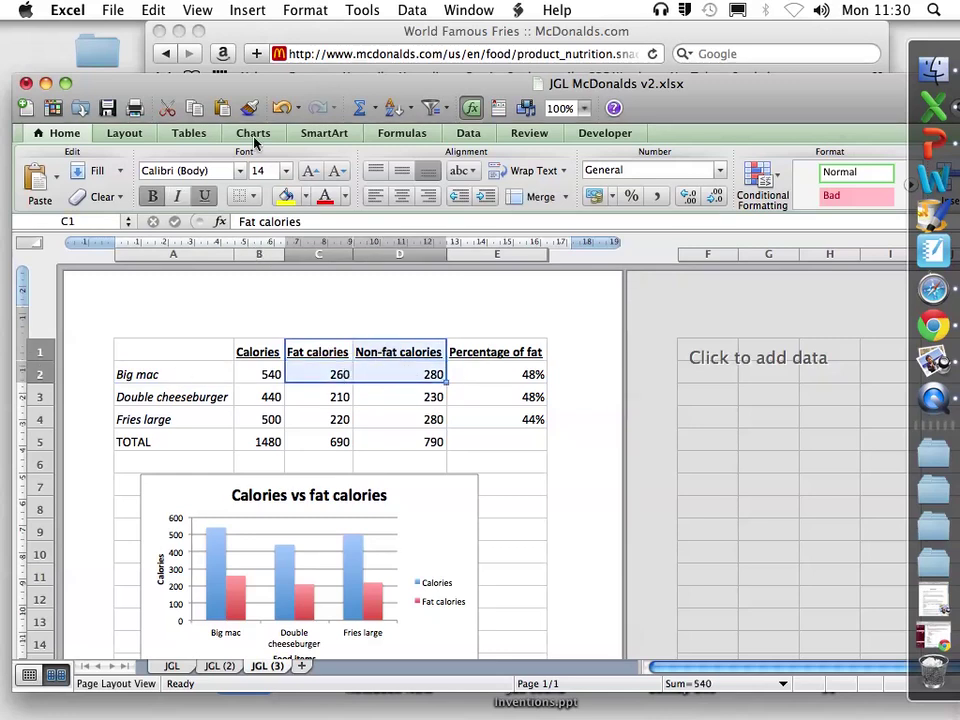
Step: Insert an Exploded Pie of the selection and drag it below the column chart
{"action": "left_click", "coordinate": [253, 133]}
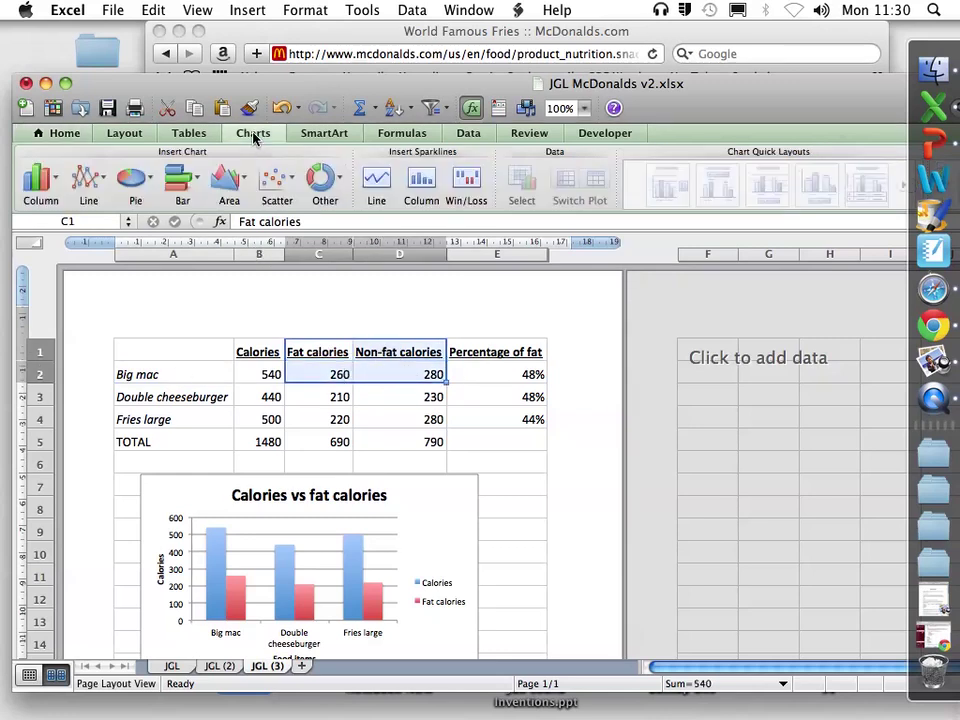
{"action": "left_click", "coordinate": [150, 183]}
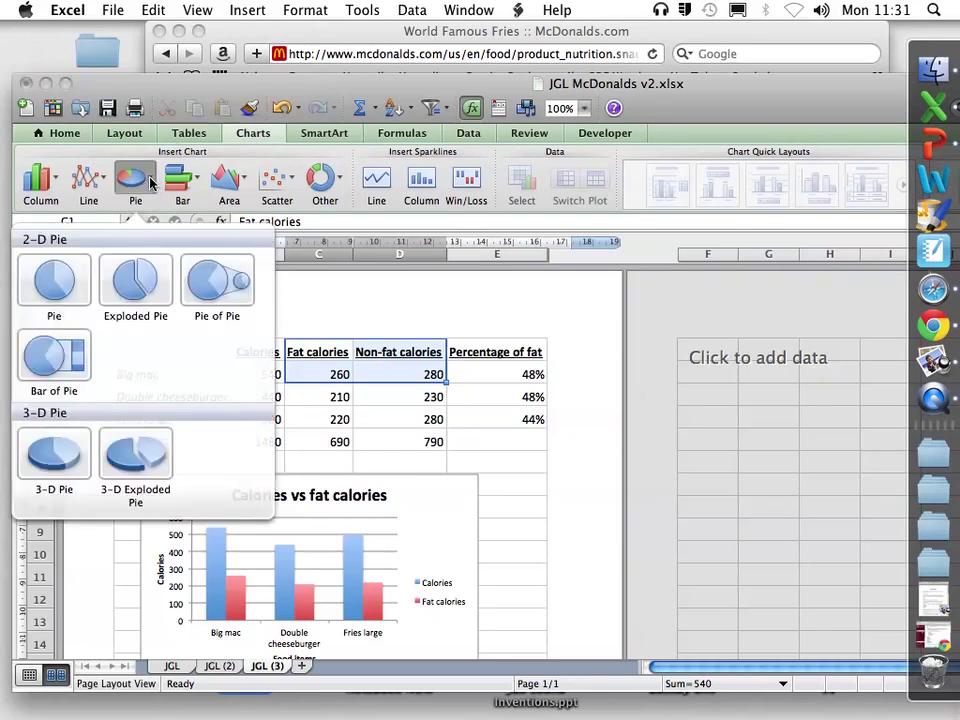
{"action": "left_click", "coordinate": [128, 289]}
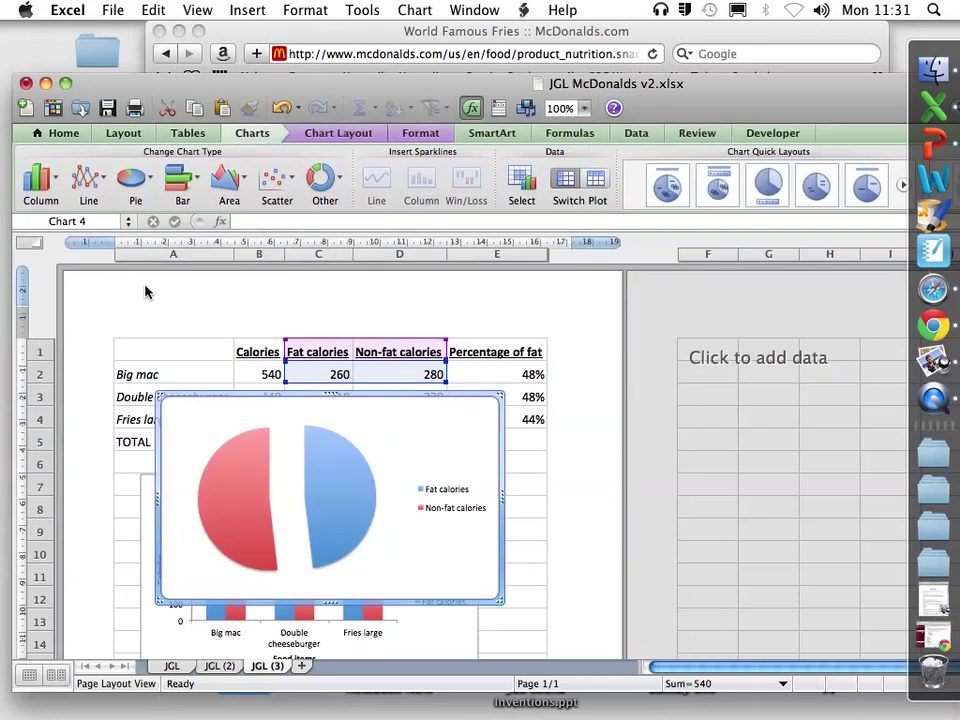
{"action": "scroll", "coordinate": [276, 279], "scroll_direction": "down", "scroll_amount": 5}
{"action": "scroll", "coordinate": [277, 279], "scroll_direction": "up", "scroll_amount": 2}
{"action": "scroll", "coordinate": [276, 275], "scroll_direction": "up", "scroll_amount": 3}
{"action": "left_click_drag", "start_coordinate": [422, 395], "coordinate": [409, 560]}
{"action": "scroll", "coordinate": [420, 495], "scroll_direction": "down", "scroll_amount": 6}
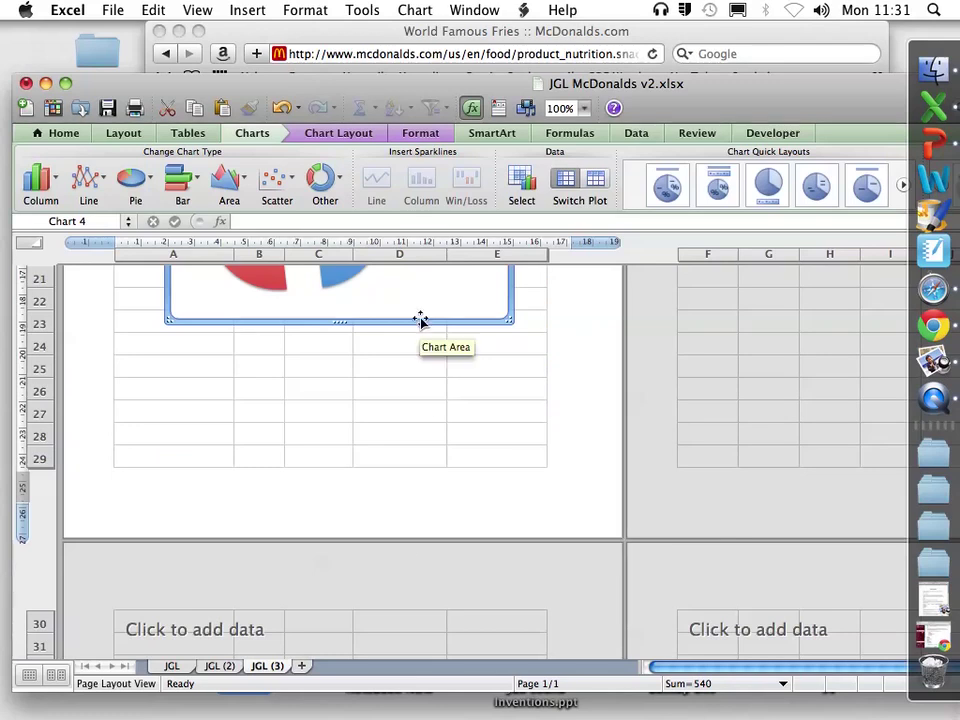
{"action": "left_click_drag", "start_coordinate": [420, 317], "coordinate": [400, 421]}
{"action": "scroll", "coordinate": [491, 401], "scroll_direction": "up", "scroll_amount": 3}
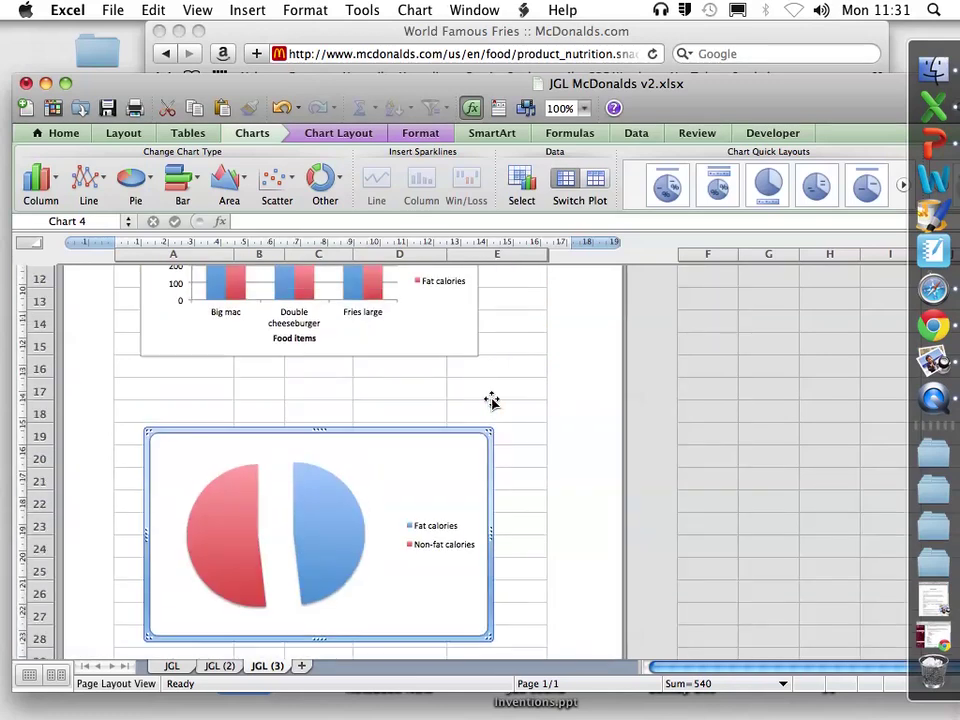
{"action": "scroll", "coordinate": [463, 388], "scroll_direction": "down", "scroll_amount": 2}
Step: Put the title 'Big Mac: Fat calories to non-fat calories' above the pie, then widen the chart and shift it up-left
{"action": "left_click", "coordinate": [335, 137]}
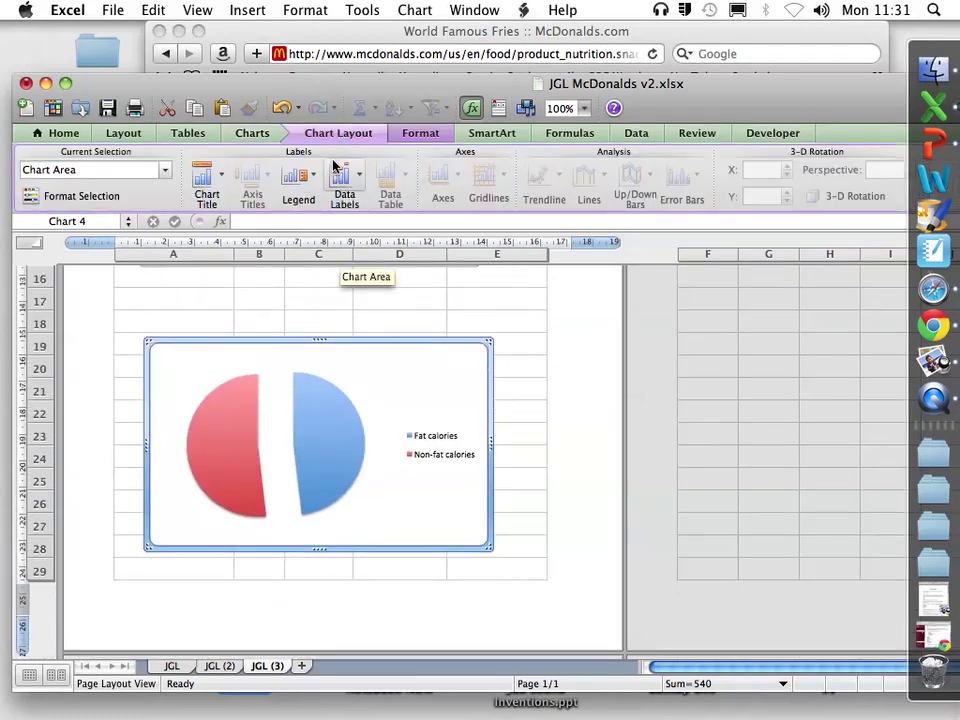
{"action": "left_click", "coordinate": [222, 180]}
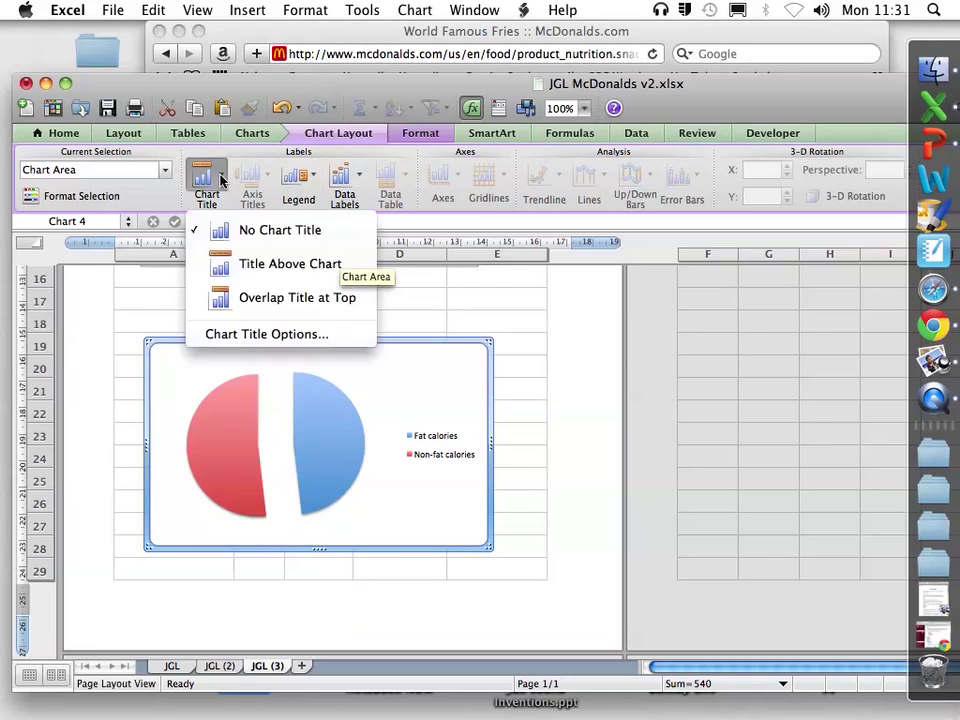
{"action": "left_click", "coordinate": [339, 265]}
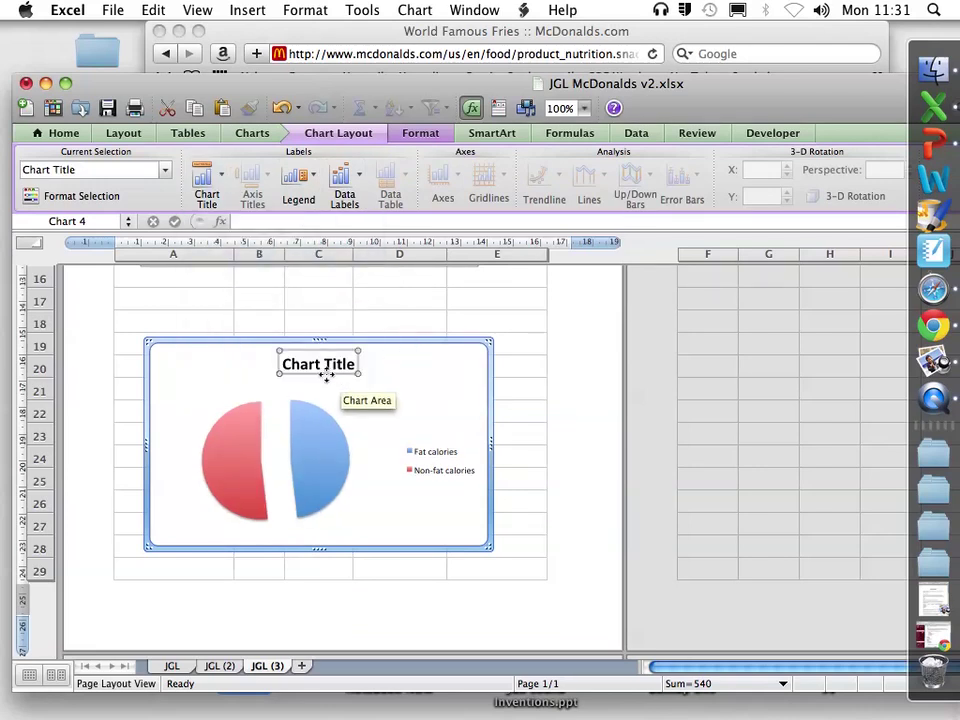
{"action": "left_click", "coordinate": [316, 366]}
{"action": "triple_click", "coordinate": [316, 368]}
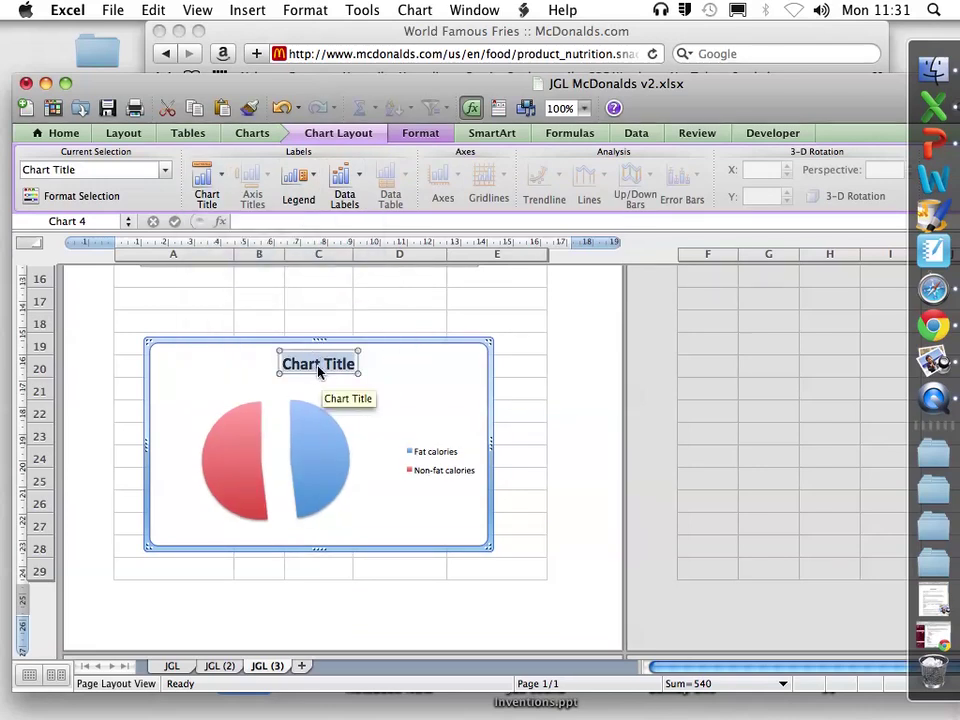
{"action": "type", "text": "Big Mac:"}
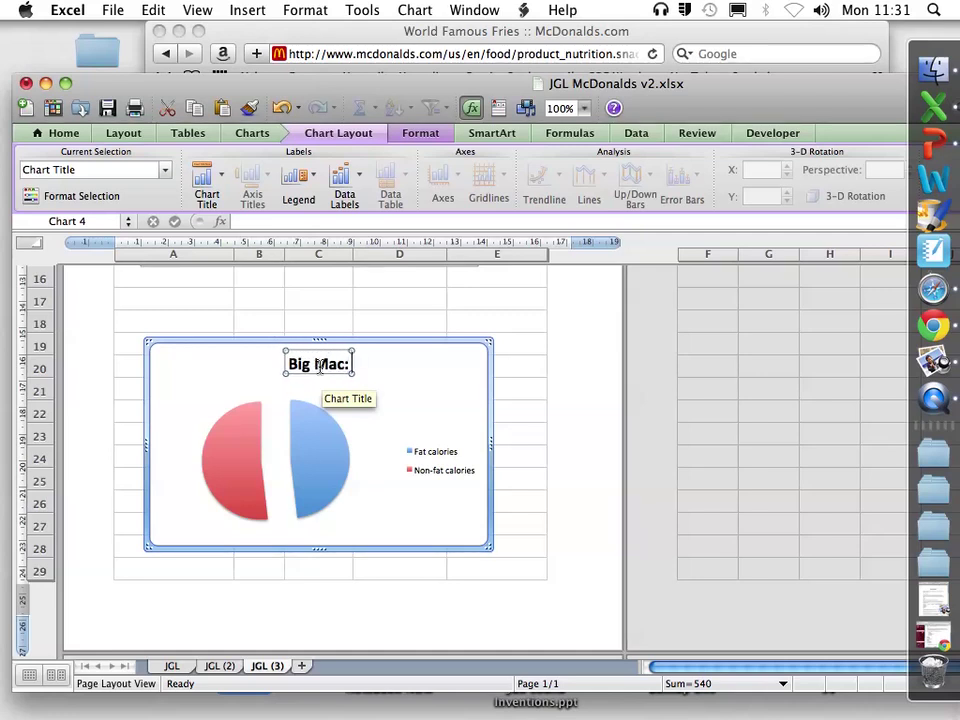
{"action": "type", "text": " Fat calor"}
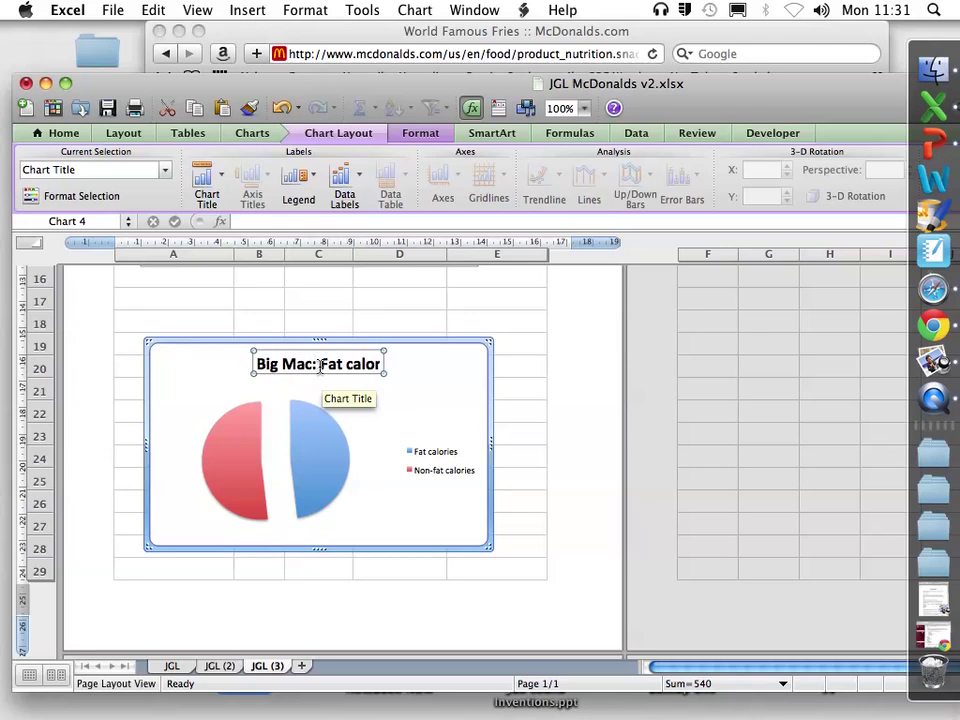
{"action": "type", "text": "ies to non-fat"}
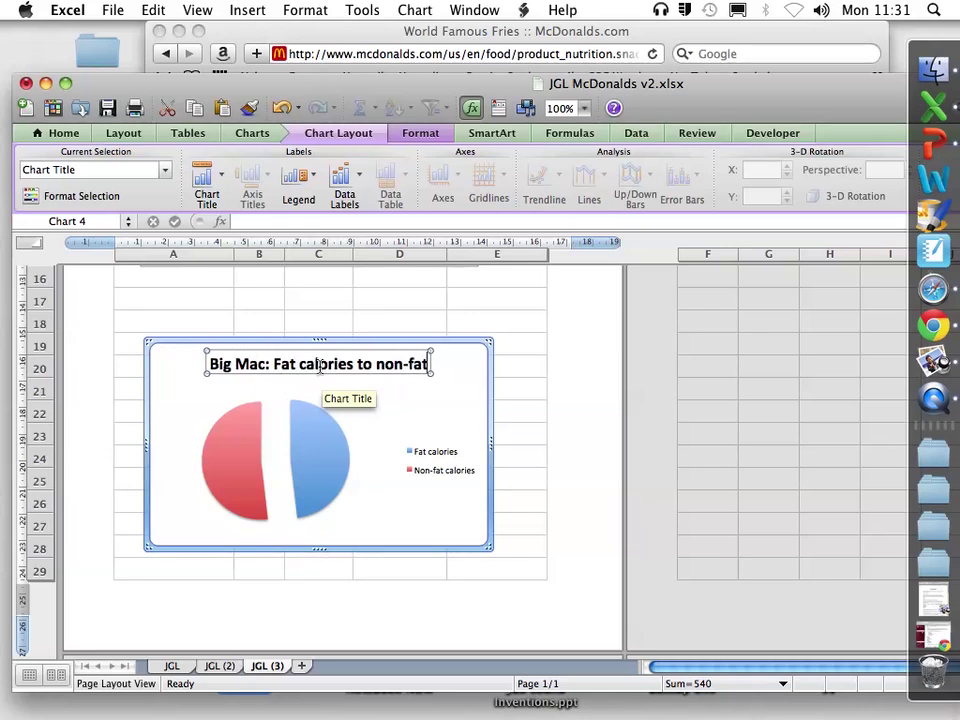
{"action": "type", "text": " calories"}
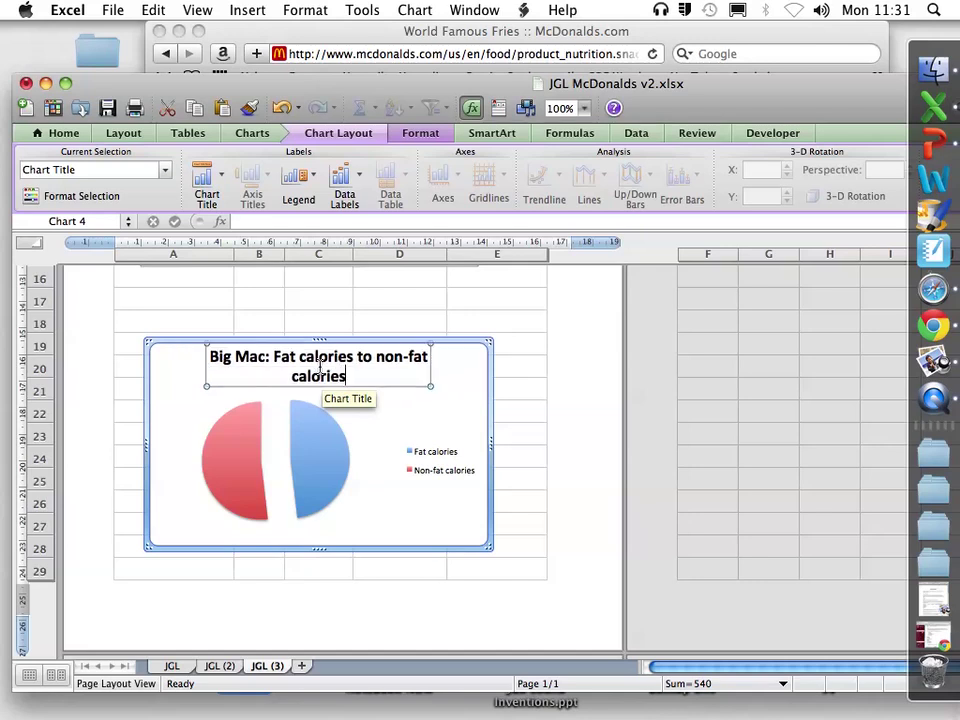
{"action": "left_click_drag", "start_coordinate": [489, 444], "coordinate": [537, 444]}
{"action": "left_click_drag", "start_coordinate": [407, 336], "coordinate": [382, 312]}
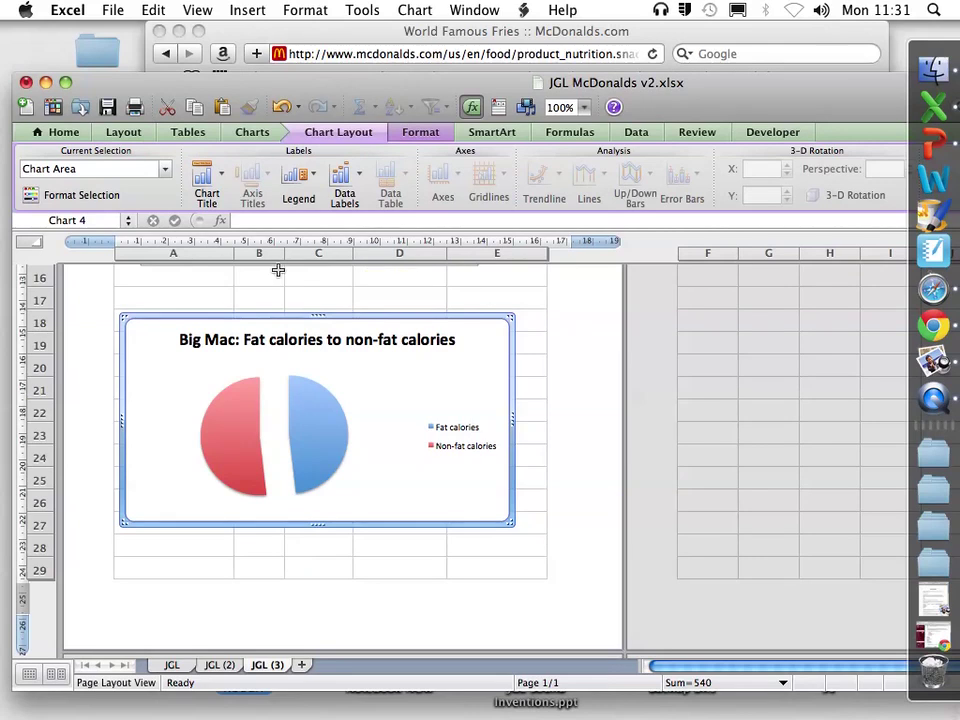
Step: Insert an exploded pie of the row 5 totals (690, 790) with the Fat and Non-fat calories headings
{"action": "scroll", "coordinate": [278, 272], "scroll_direction": "up", "scroll_amount": 5}
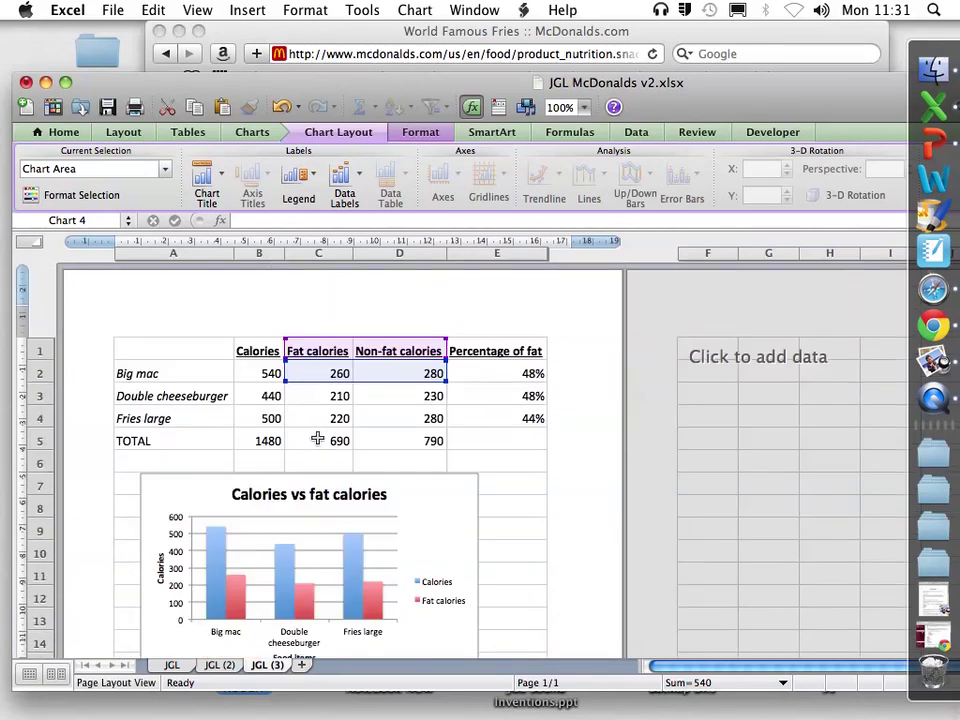
{"action": "left_click_drag", "start_coordinate": [328, 441], "coordinate": [385, 439]}
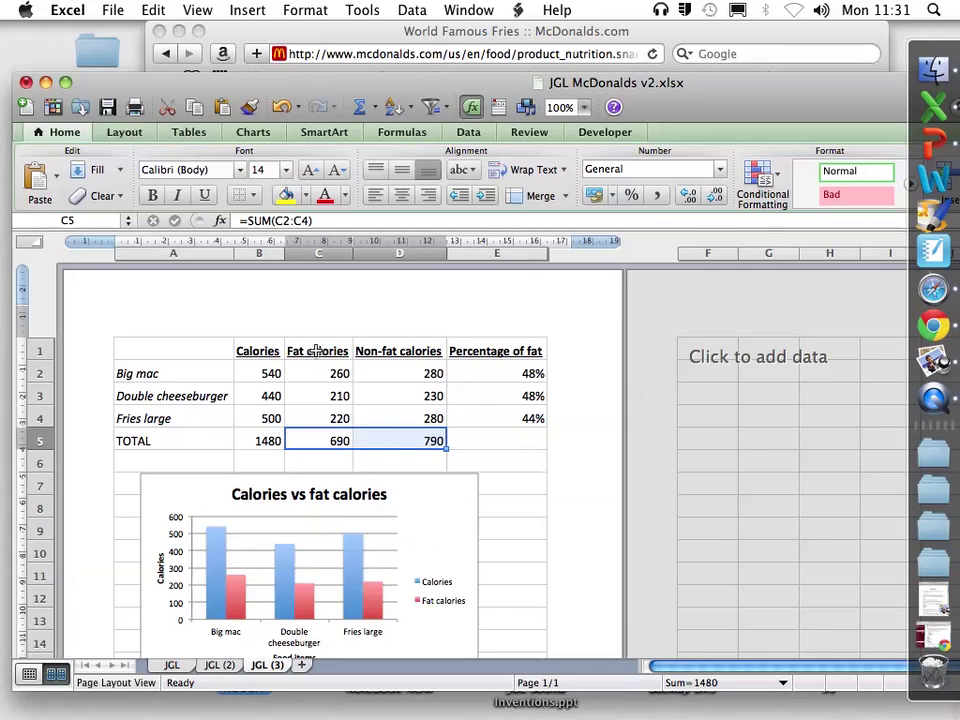
{"action": "mouse_move", "coordinate": [309, 351]}
{"action": "left_mouse_down"}
{"action": "mouse_move", "coordinate": [388, 349]}
{"action": "mouse_move", "coordinate": [312, 347]}
{"action": "left_mouse_up"}
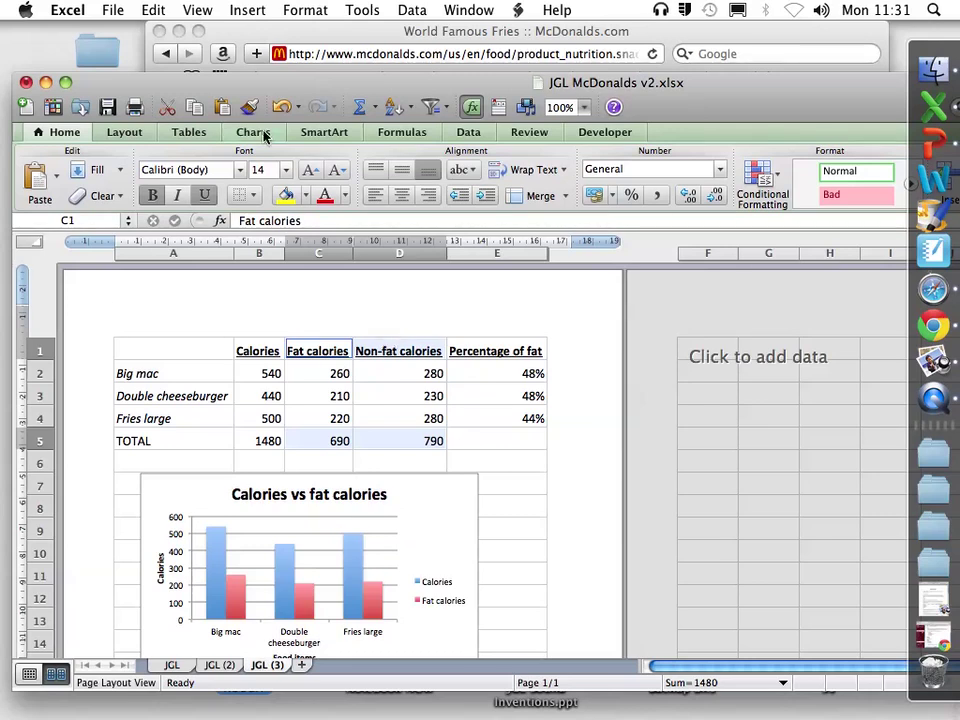
{"action": "left_click", "coordinate": [254, 132]}
{"action": "left_click", "coordinate": [156, 188]}
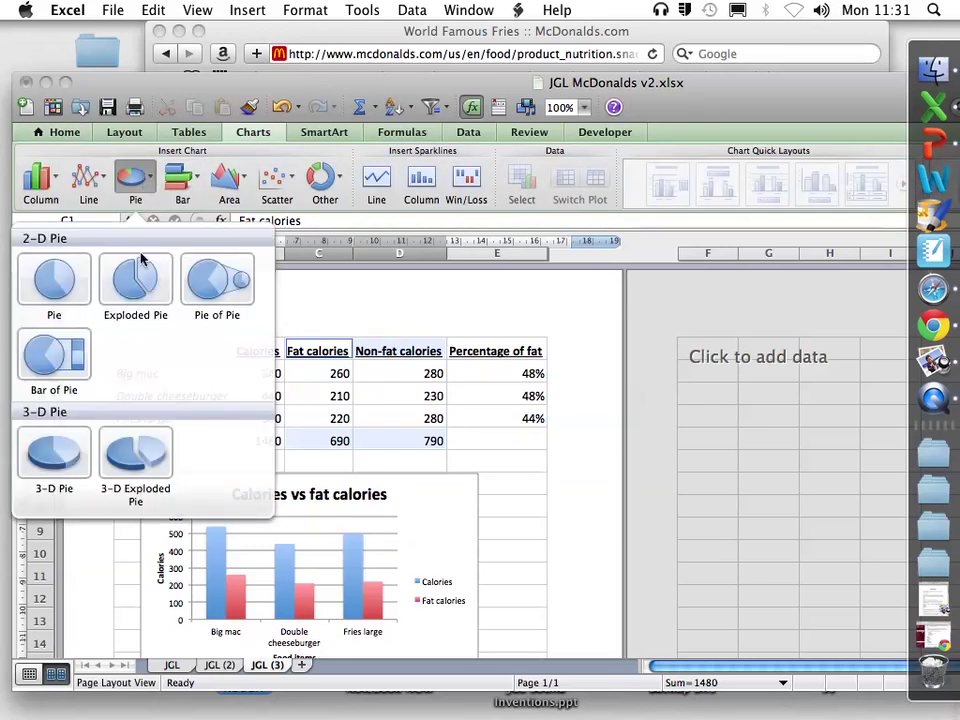
{"action": "left_click", "coordinate": [141, 326]}
Step: Move the new pie chart down below the Big Mac pie, across rows 31–40
{"action": "scroll", "coordinate": [253, 313], "scroll_direction": "down", "scroll_amount": 5}
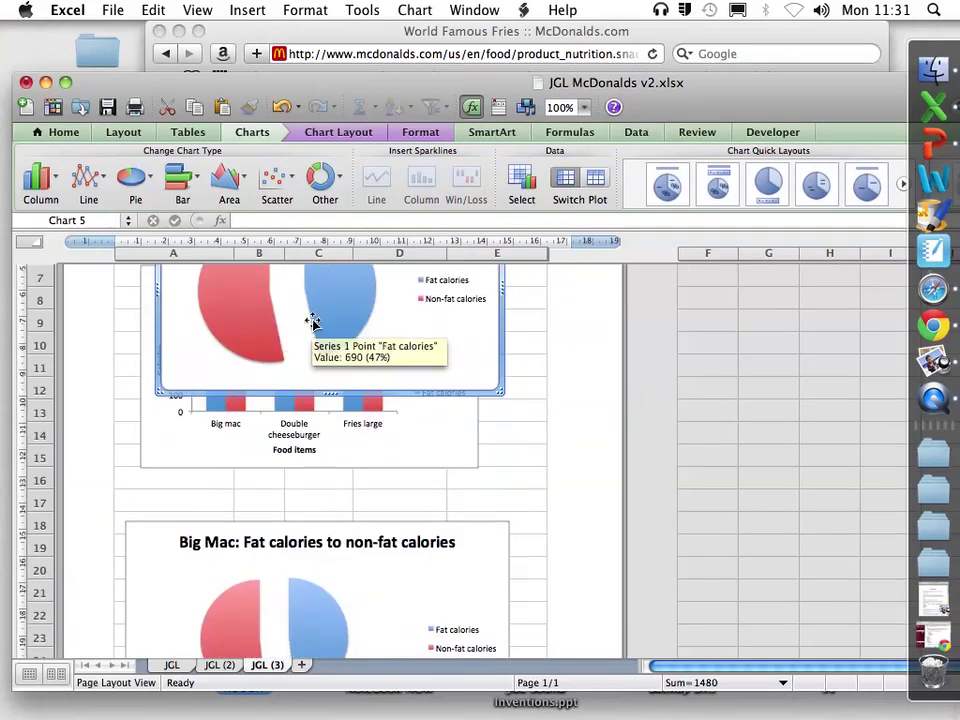
{"action": "left_click_drag", "start_coordinate": [392, 321], "coordinate": [332, 396]}
{"action": "scroll", "coordinate": [405, 296], "scroll_direction": "down", "scroll_amount": 4}
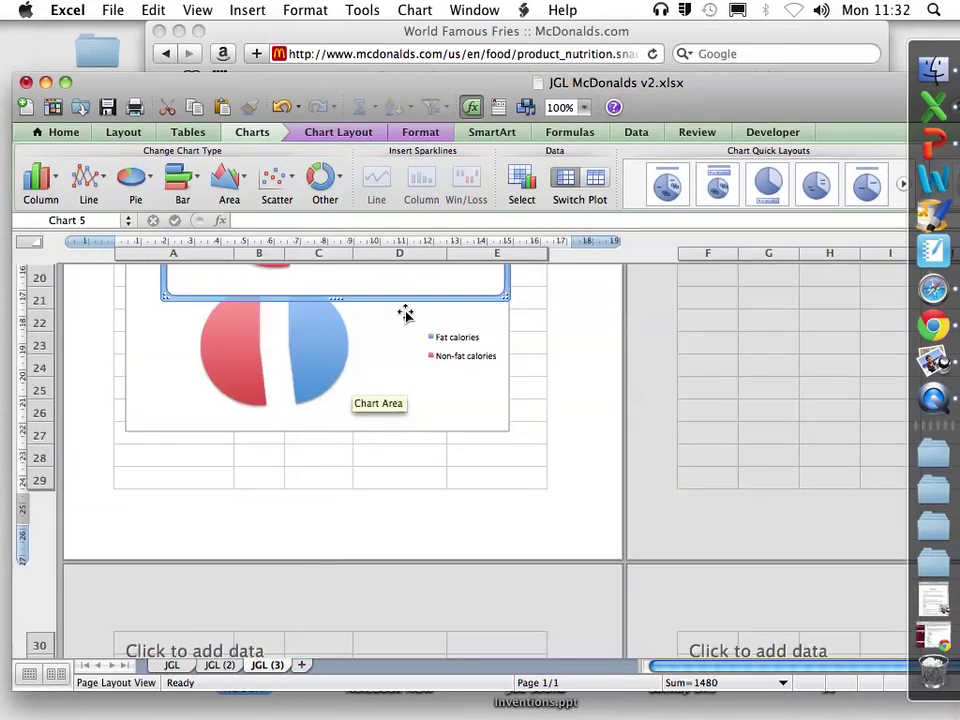
{"action": "left_click_drag", "start_coordinate": [405, 296], "coordinate": [389, 557]}
{"action": "scroll", "coordinate": [360, 315], "scroll_direction": "down", "scroll_amount": 5}
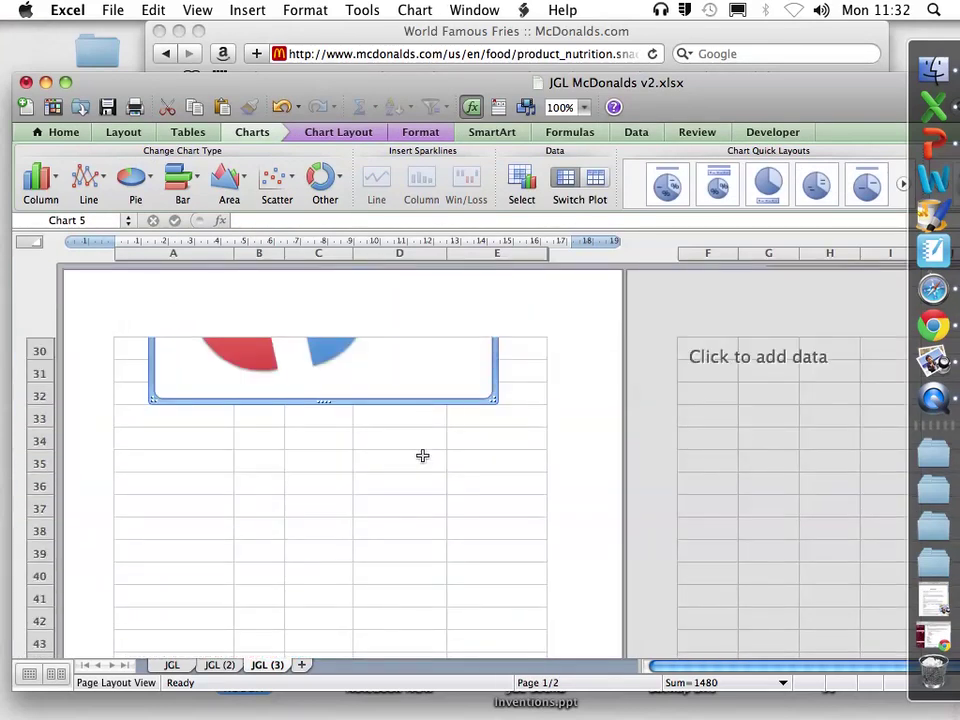
{"action": "left_click_drag", "start_coordinate": [417, 404], "coordinate": [415, 584]}
{"action": "left_click_drag", "start_coordinate": [420, 371], "coordinate": [414, 375]}
Step: Add the title 'Total meal: Fat calories vs non-fat' above the second pie chart
{"action": "left_click", "coordinate": [328, 134]}
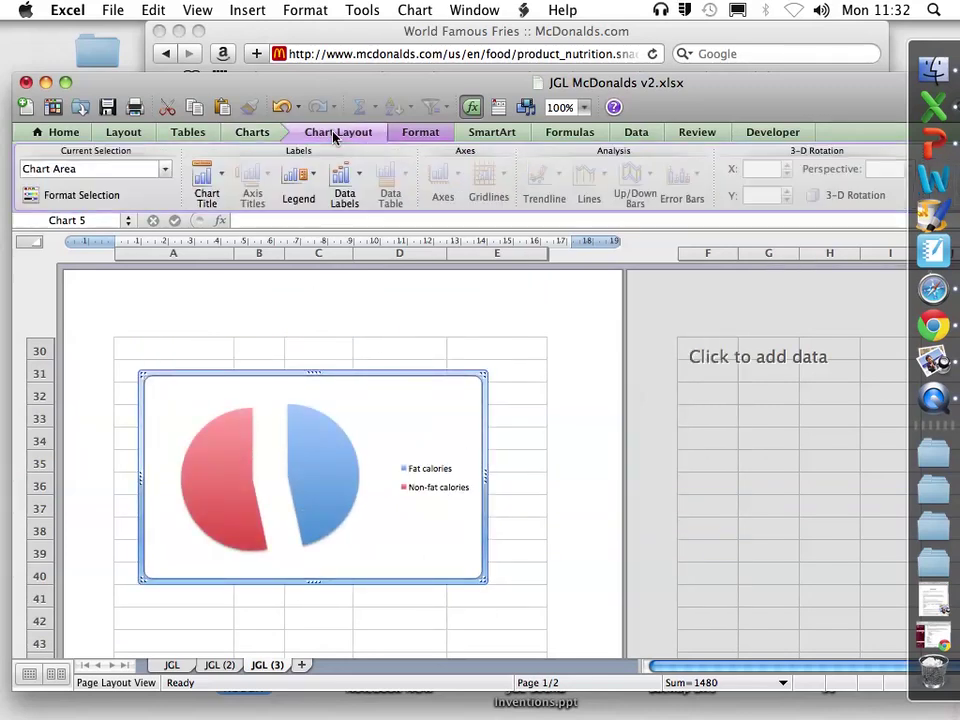
{"action": "left_click", "coordinate": [210, 180]}
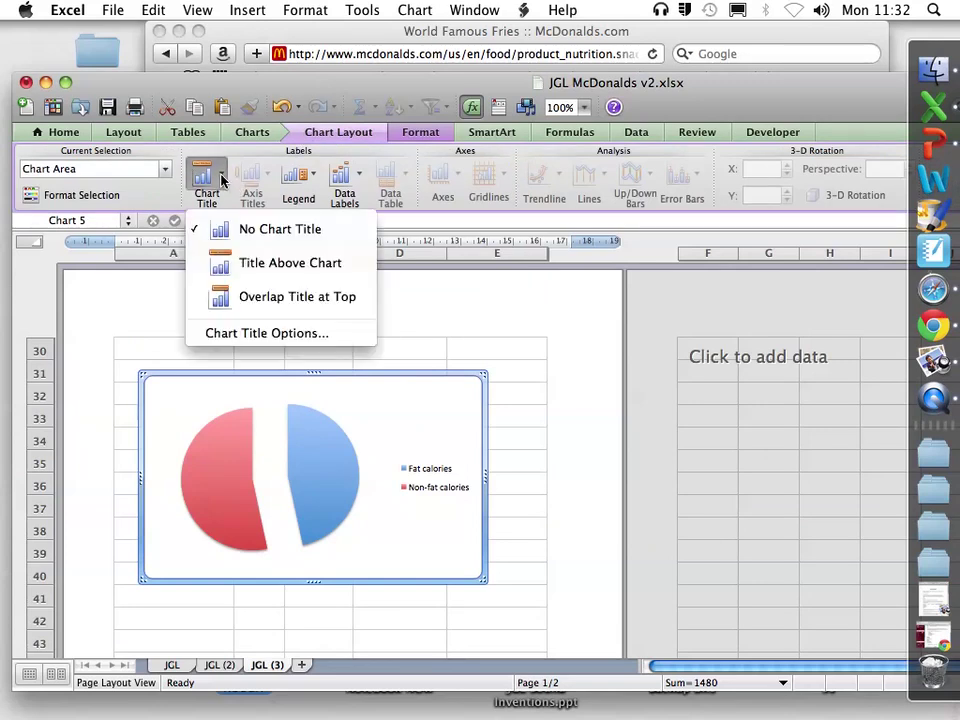
{"action": "left_click", "coordinate": [272, 261]}
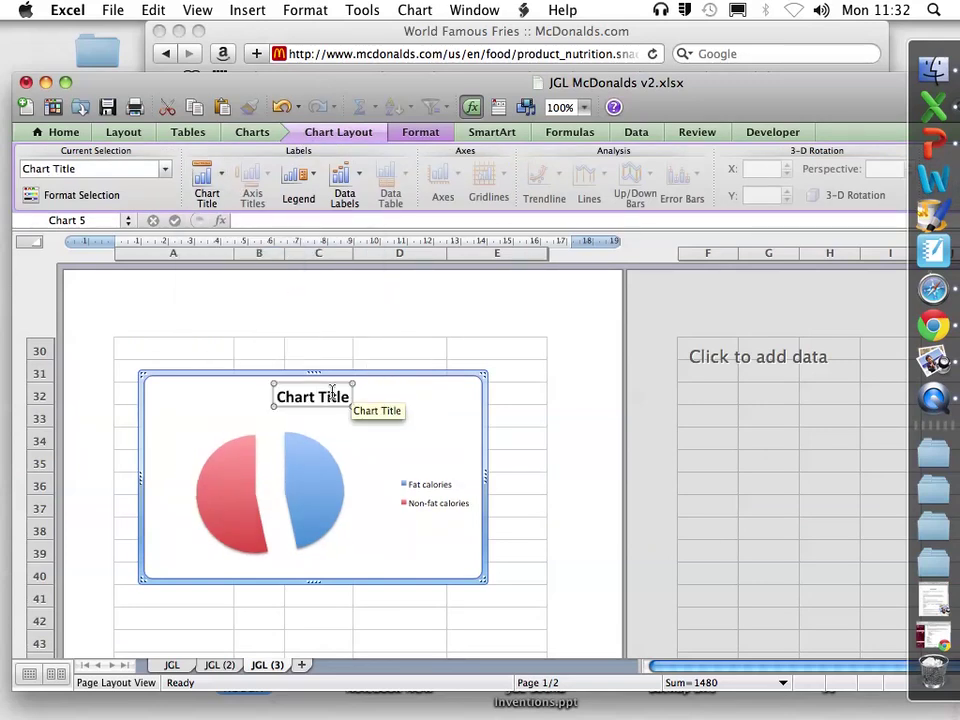
{"action": "type", "text": "Tota"}
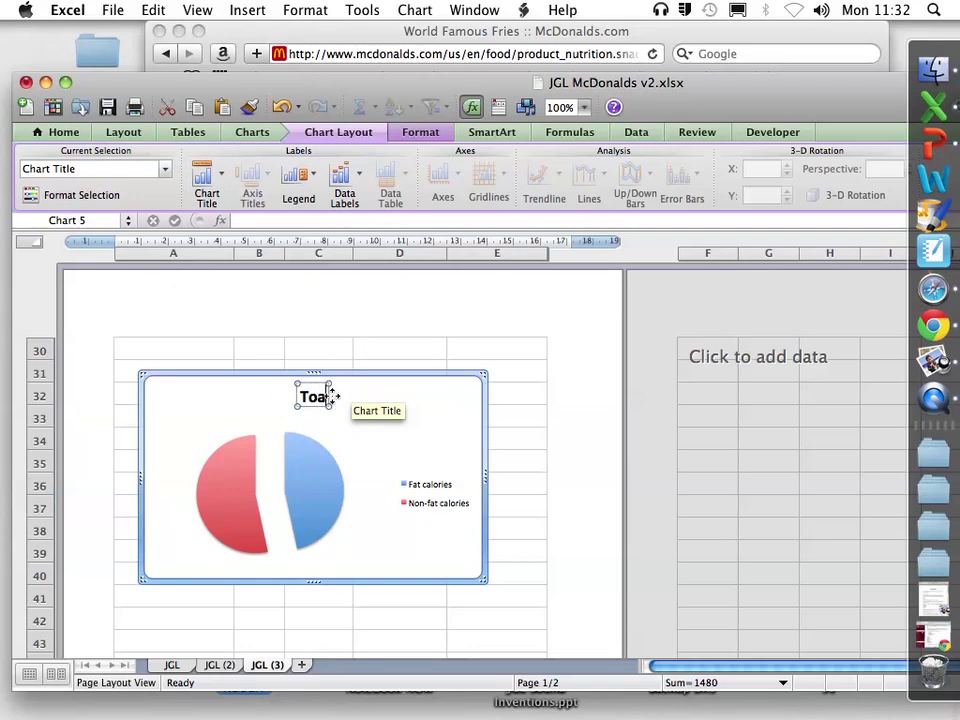
{"action": "type", "text": "l meal:"}
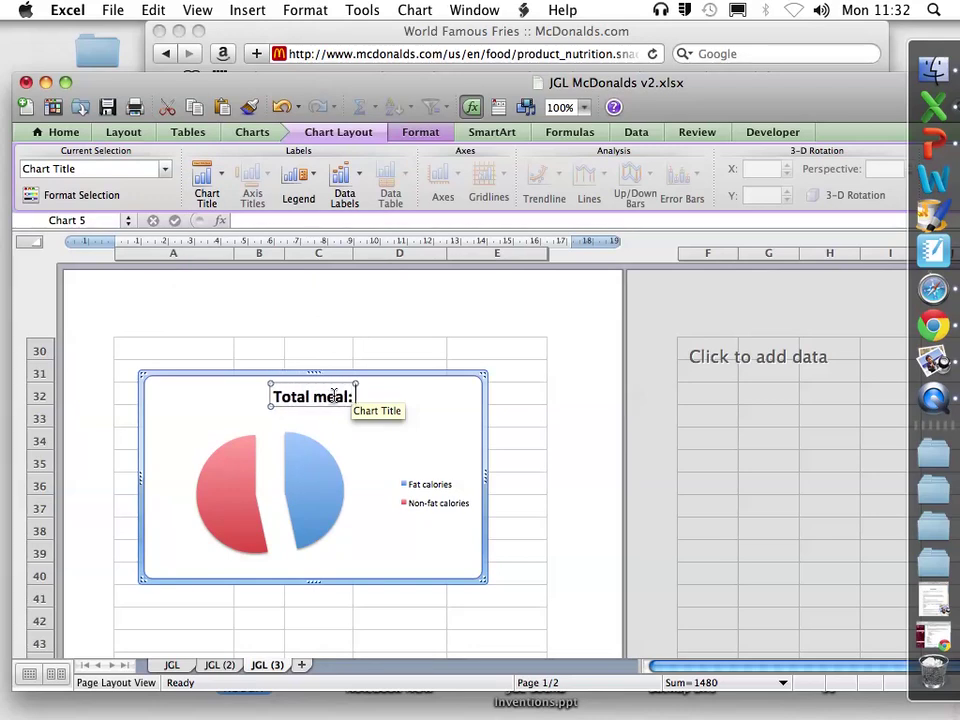
{"action": "type", "text": " Fat ca"}
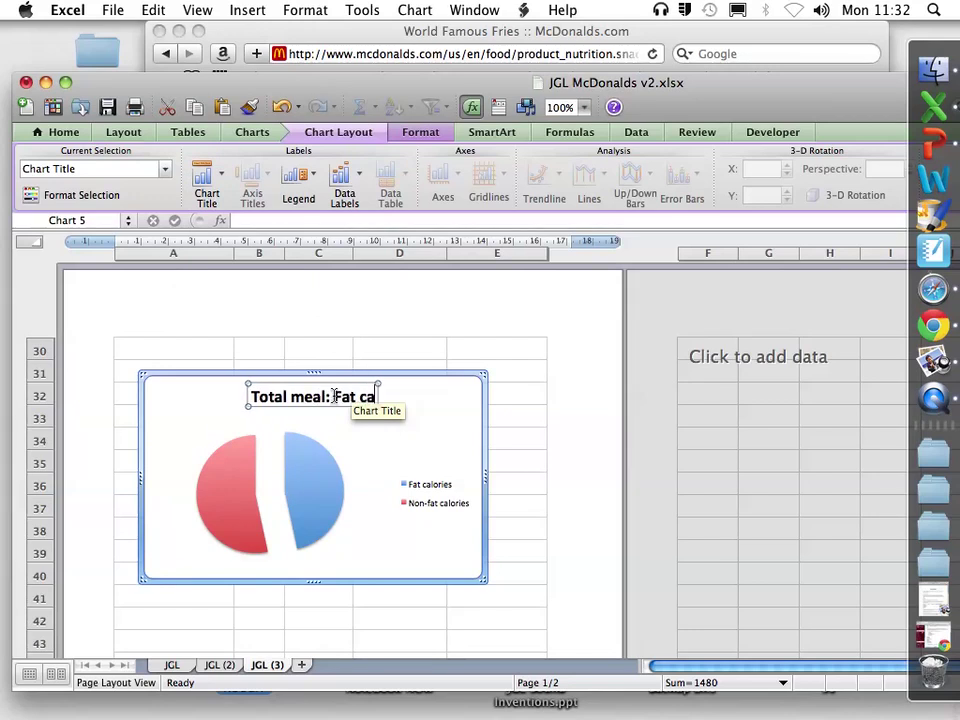
{"action": "type", "text": "lories vs"}
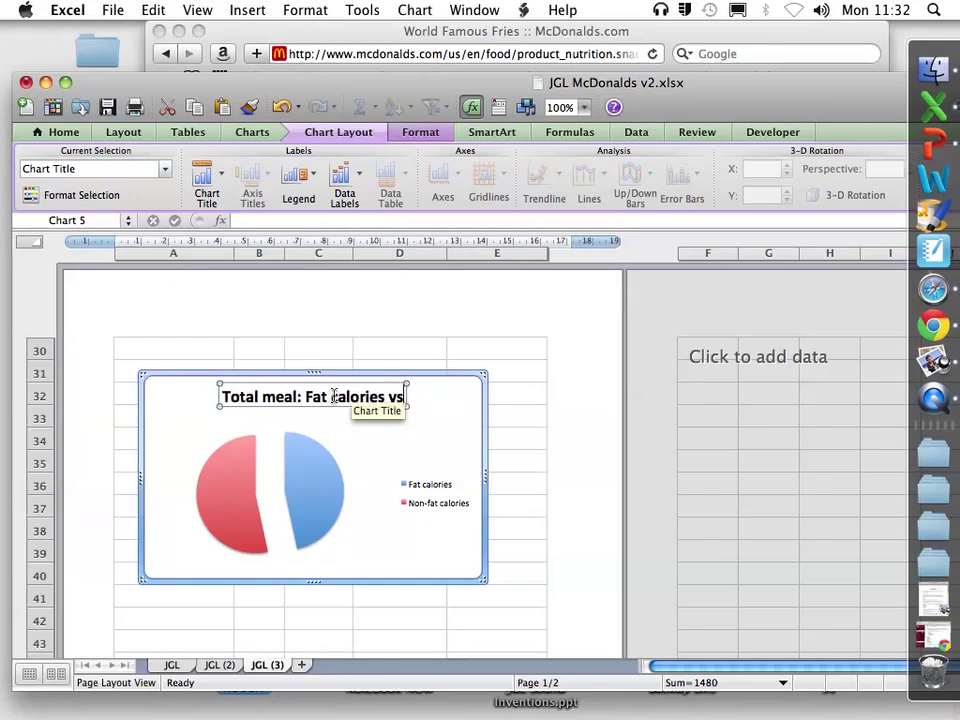
{"action": "type", "text": " non-faty"}
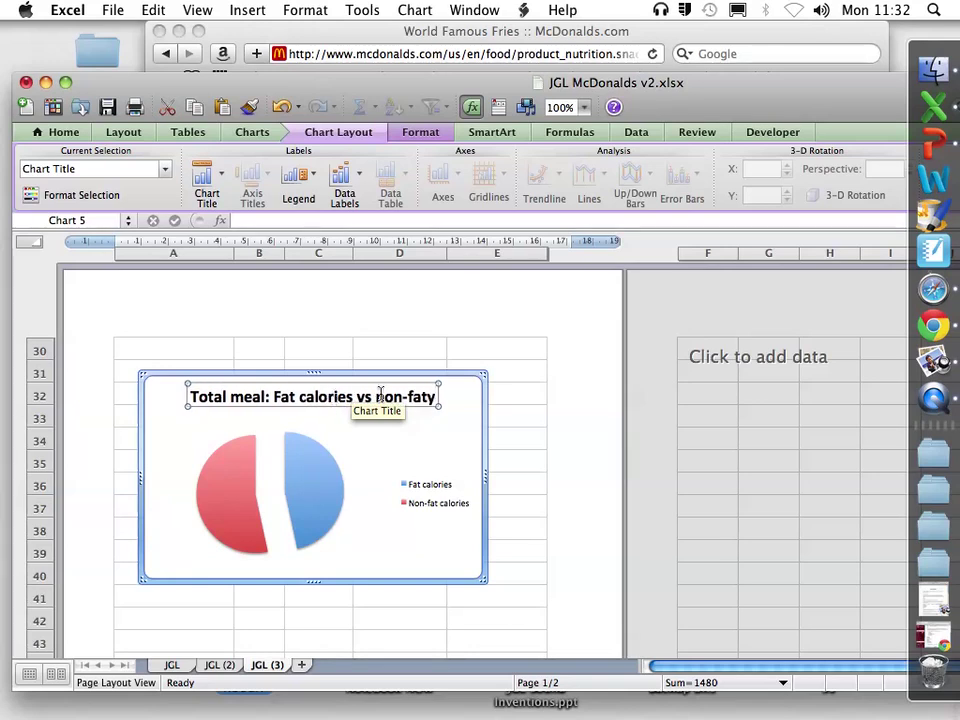
{"action": "key", "text": "BackSpace"}
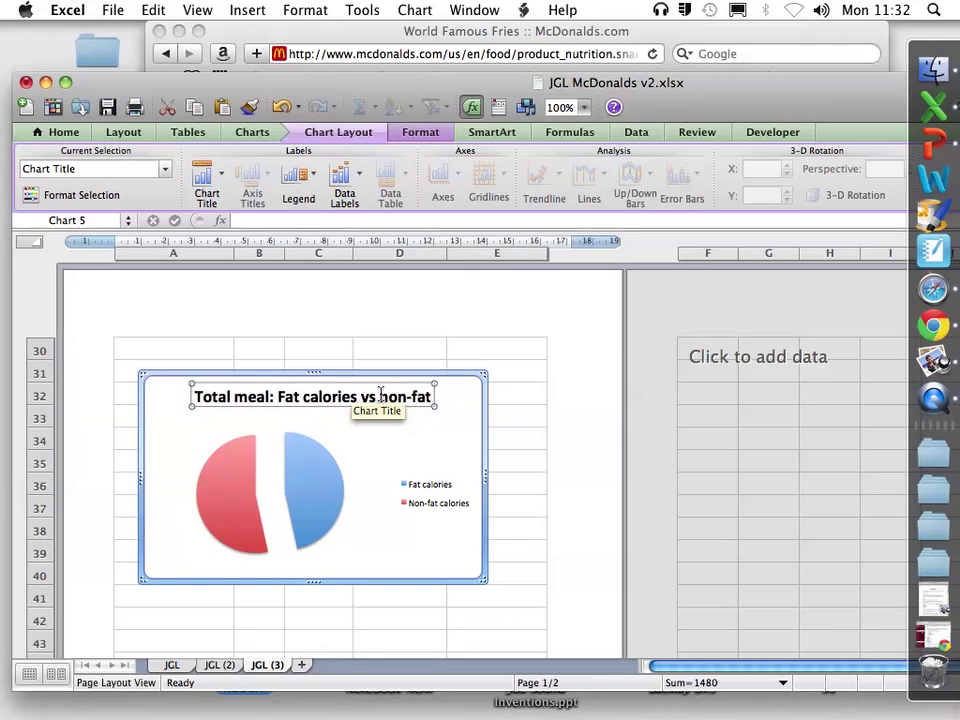
{"action": "left_click", "coordinate": [443, 376]}
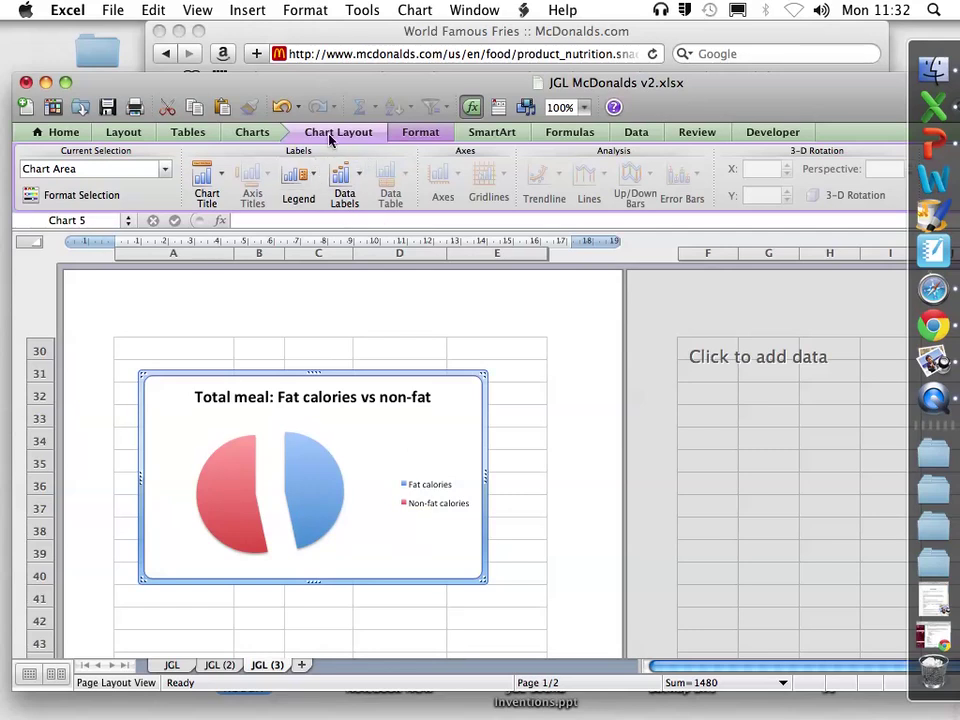
Step: Turn off the total-meal pie's legend and show category name and percentage labels on its slices
{"action": "left_click", "coordinate": [310, 188]}
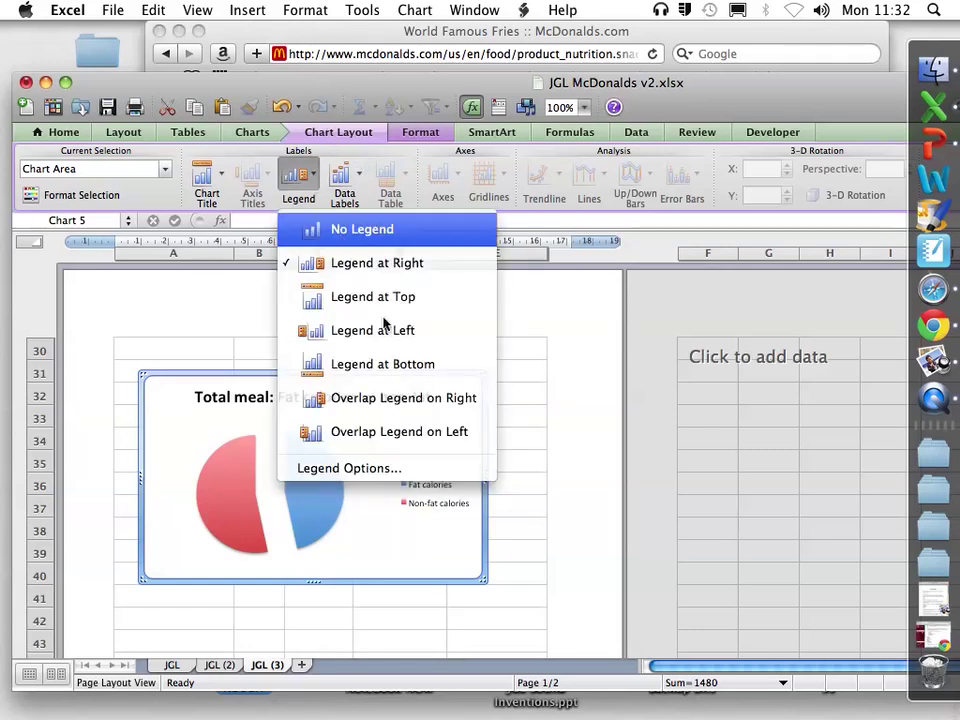
{"action": "left_click", "coordinate": [336, 224]}
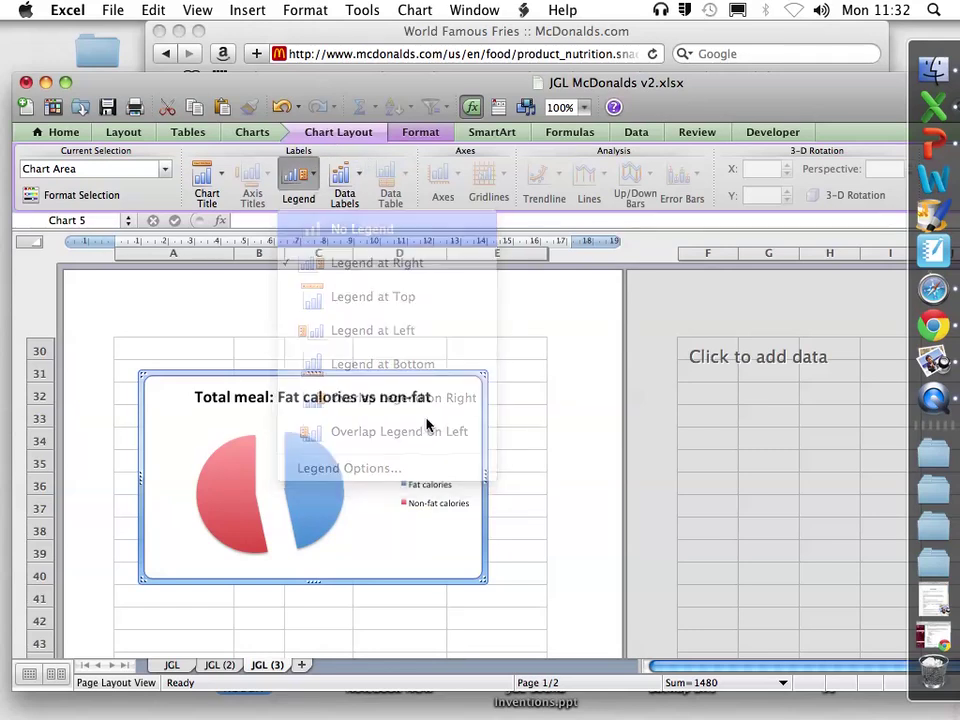
{"action": "left_click", "coordinate": [361, 178]}
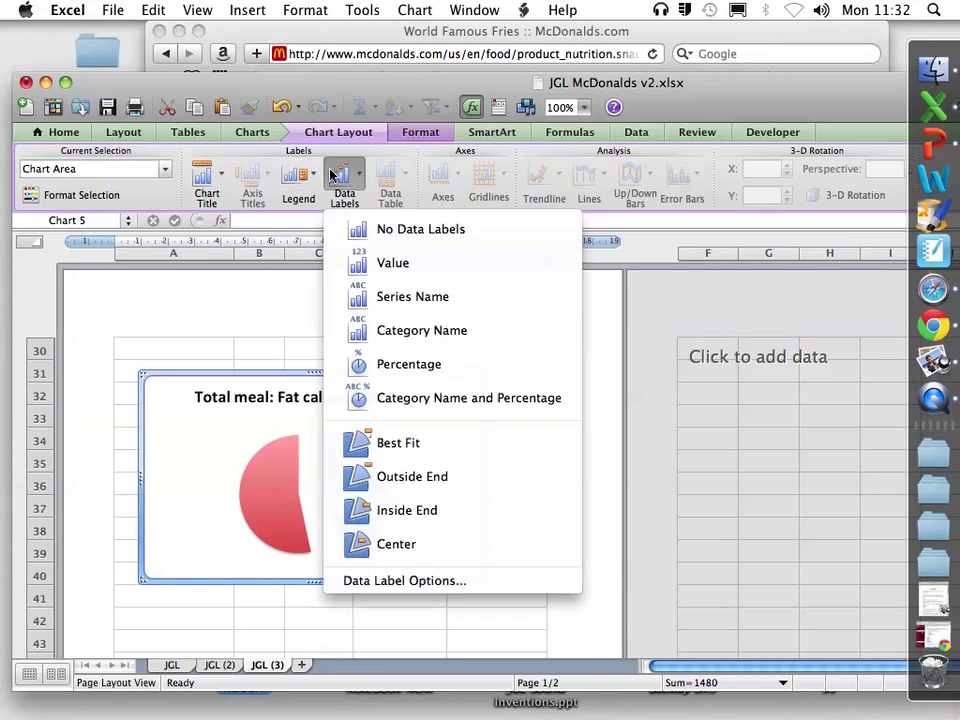
{"action": "left_click", "coordinate": [444, 400]}
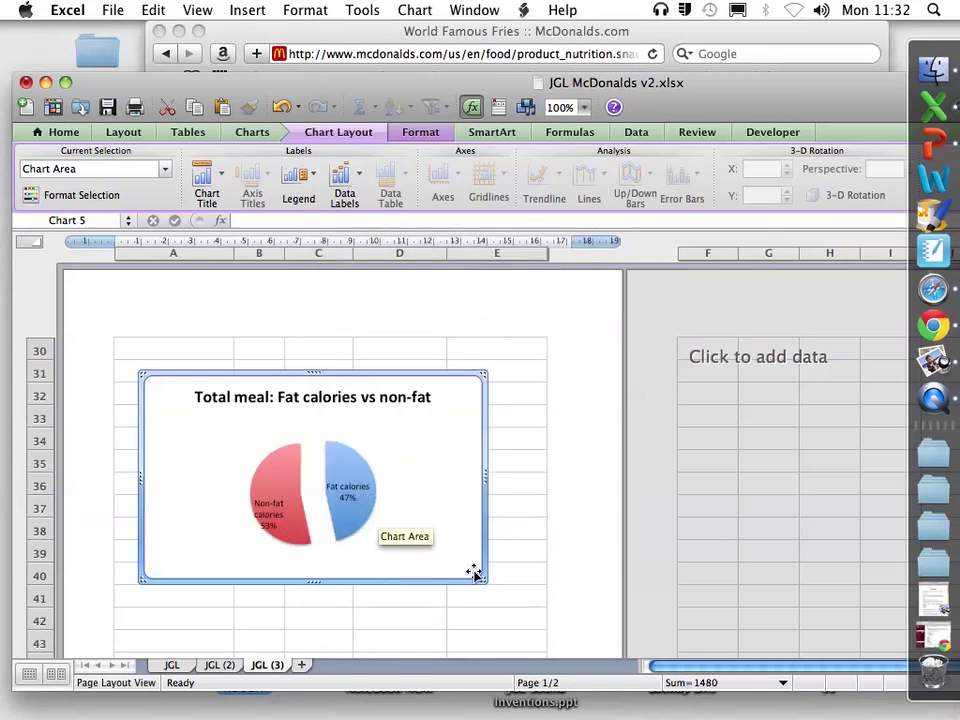